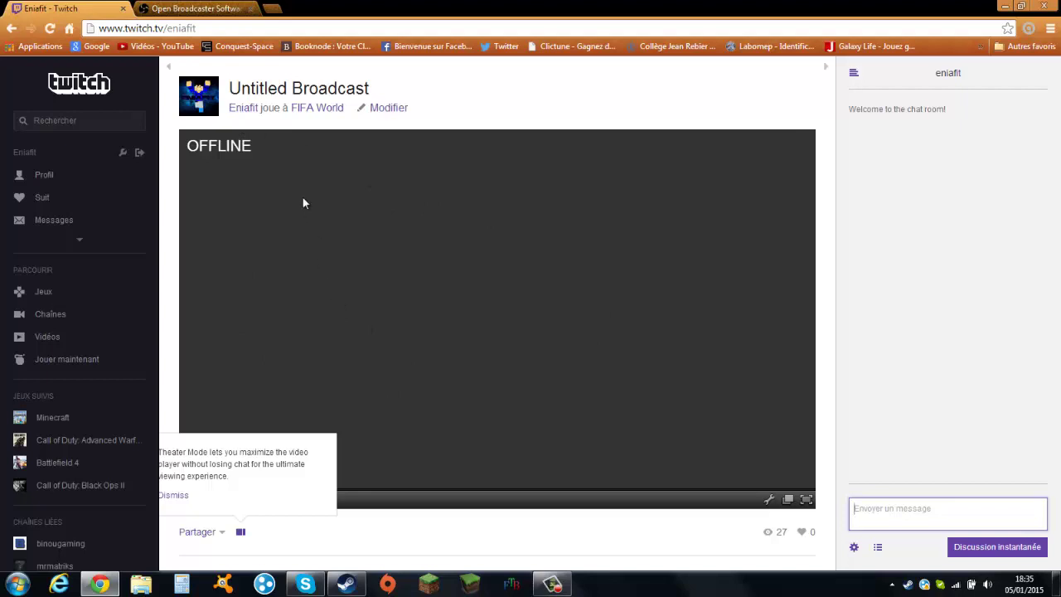
scroll(466, 230, "down", 2)
scroll(465, 233, "up", 2)
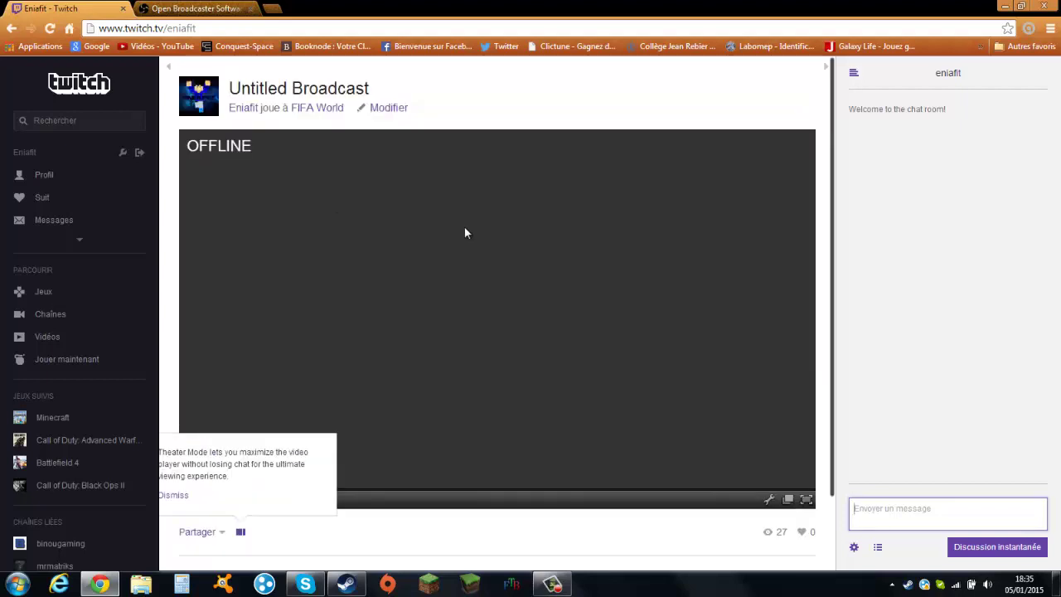
scroll(465, 233, "down", 2)
left_click(836, 377)
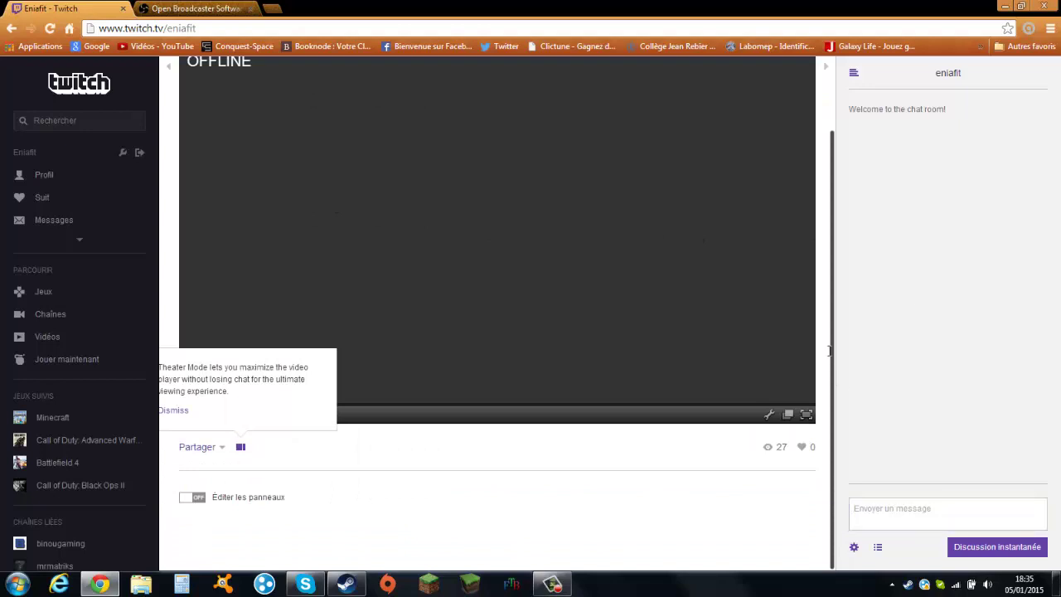
left_click_drag(832, 313, 840, 202)
left_click(528, 153)
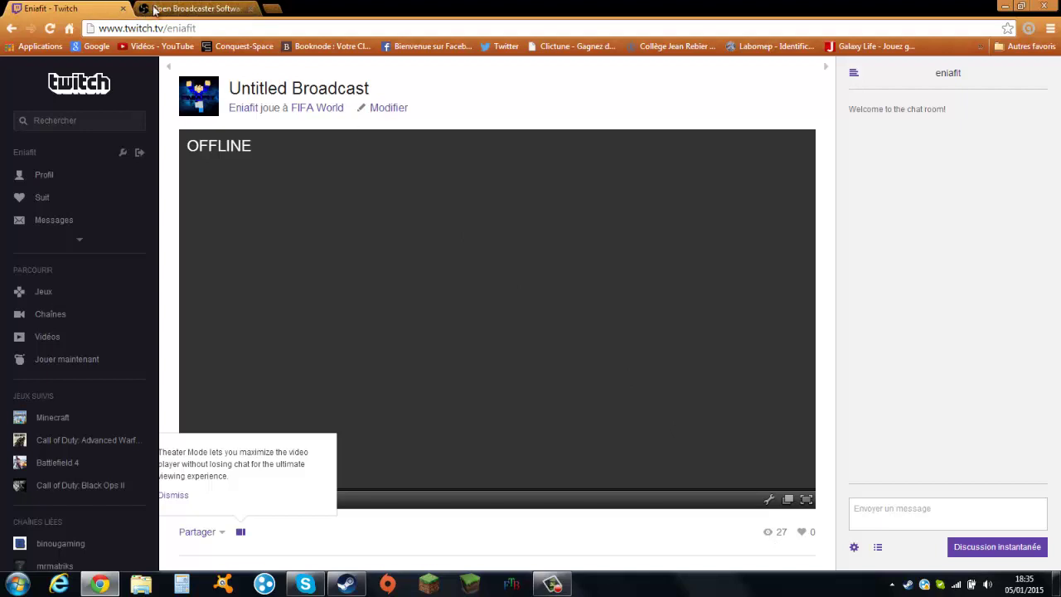
Step: Open the Open Broadcaster Software download page and toggle acceptance of the license agreement on and back off
left_click(191, 7)
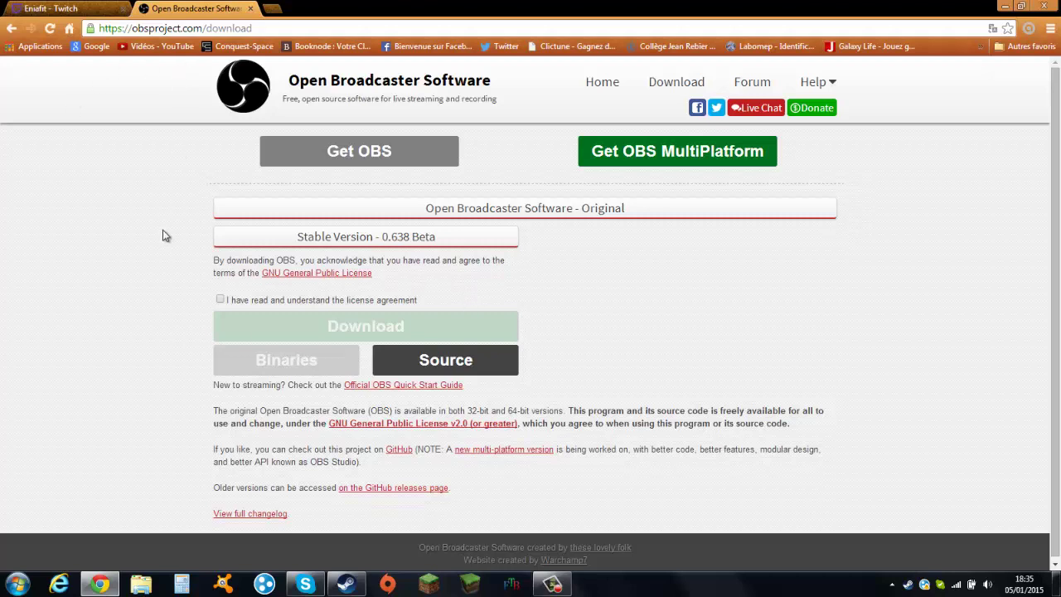
left_click(219, 301)
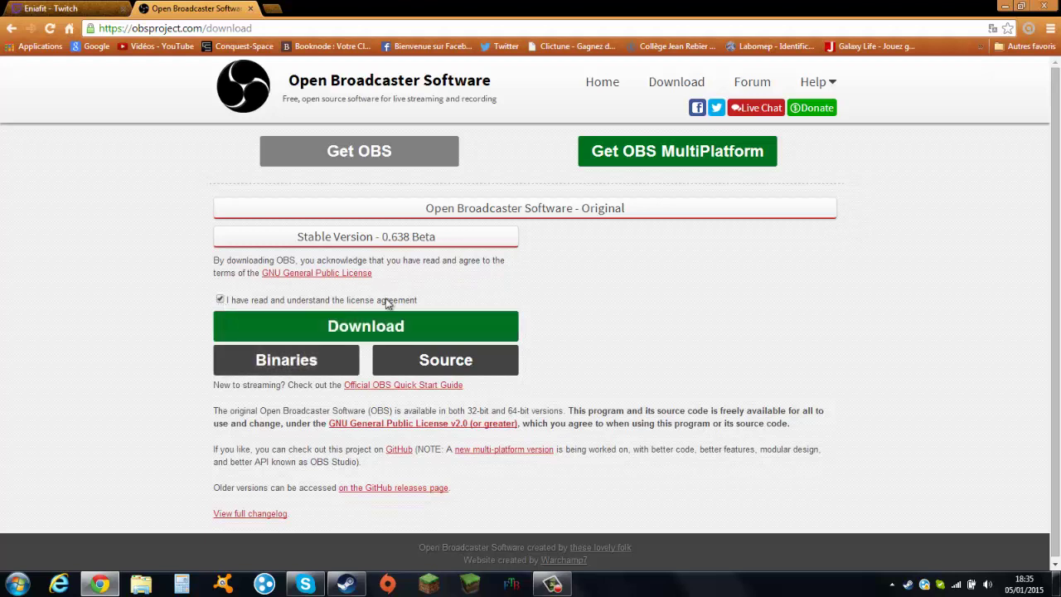
left_click(221, 302)
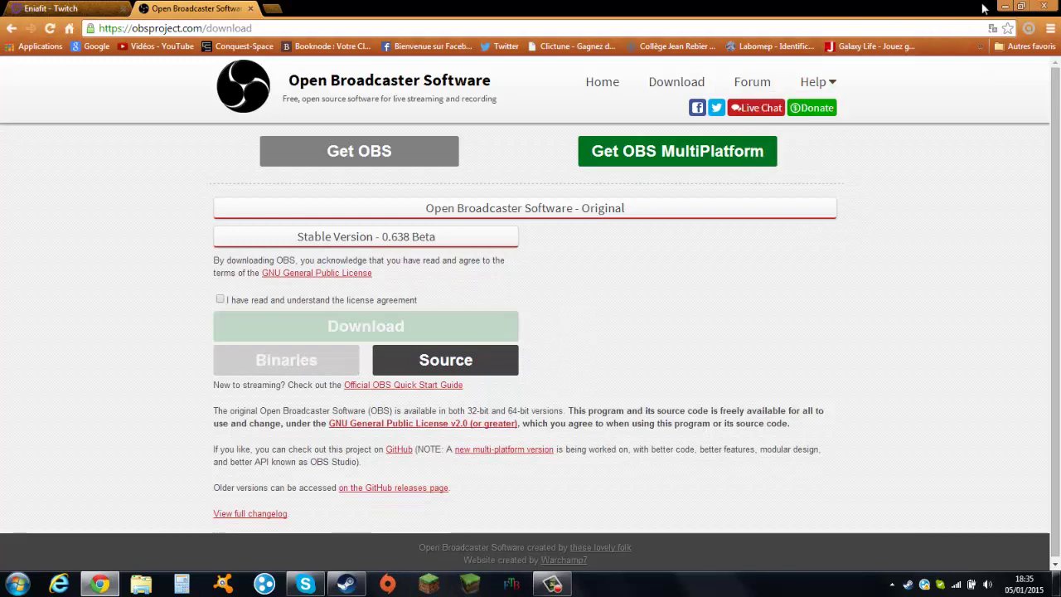
Step: Switch to the desktop, launch Open Broadcaster Software, and move the available-updates prompt clear of its main window
left_click(1004, 6)
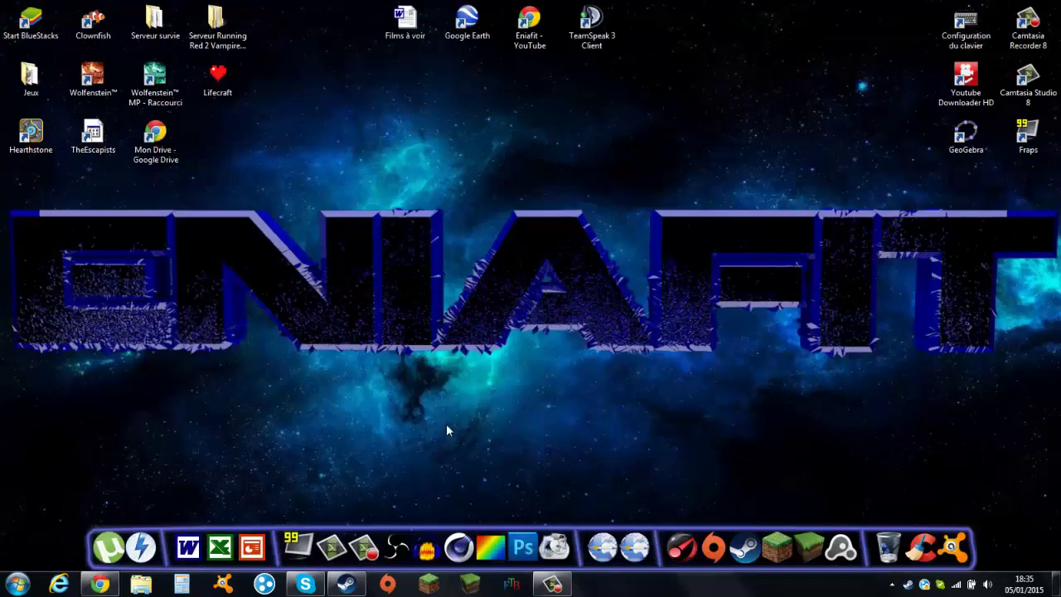
left_click(399, 543)
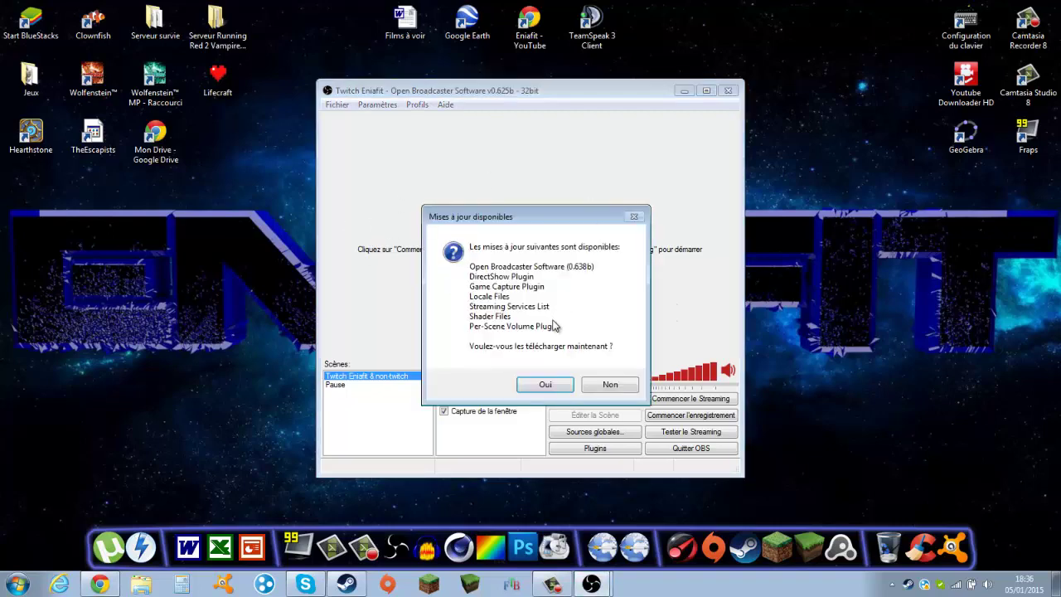
left_click_drag(594, 219, 211, 182)
left_click(625, 205)
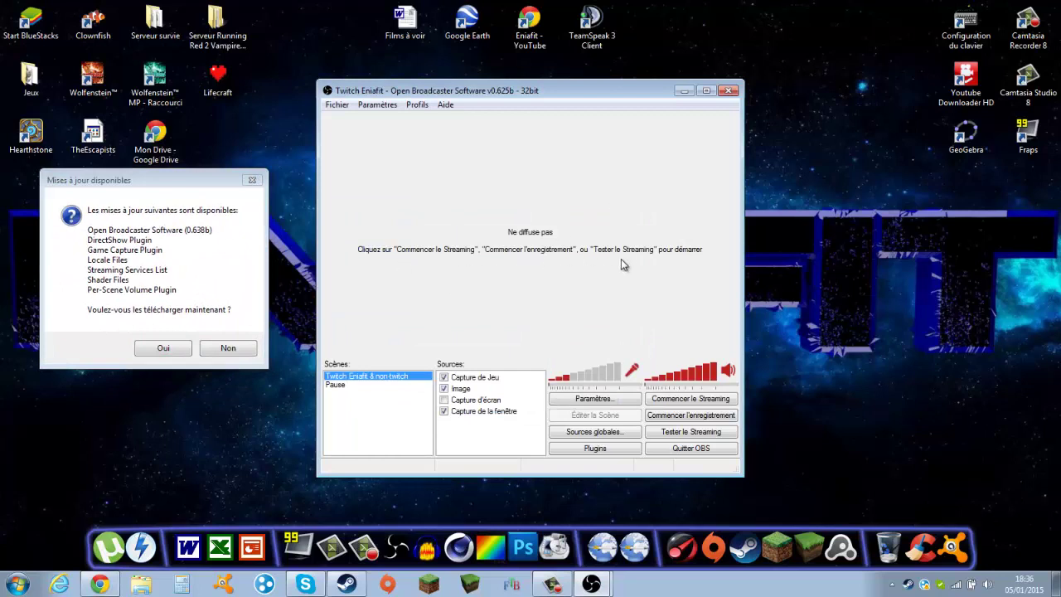
Step: During a streaming test, enable the Capture d'écran source and disable Capture de Jeu, and stop the test
left_click(684, 435)
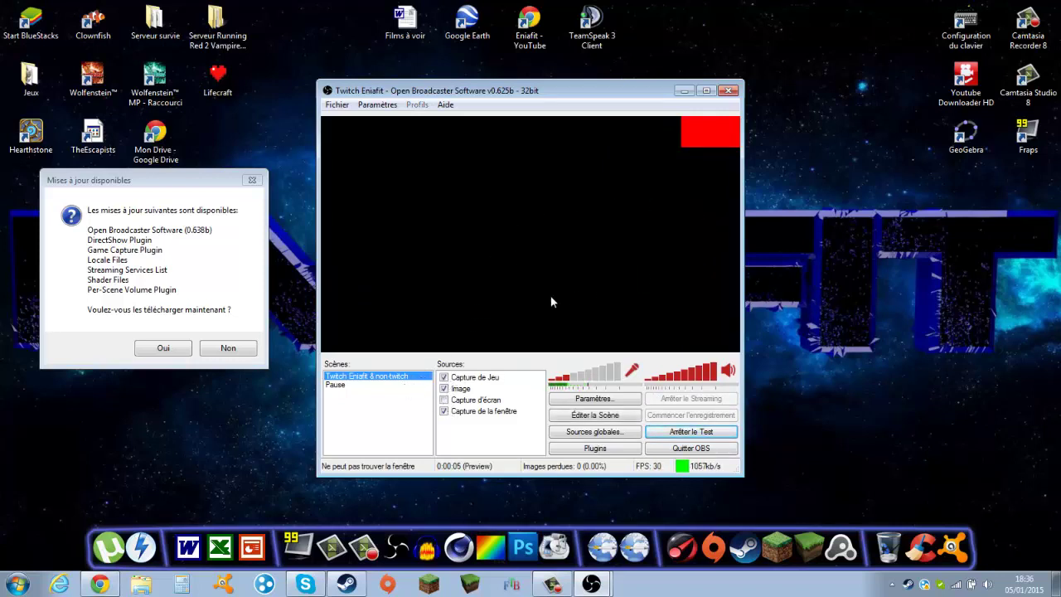
left_click(443, 400)
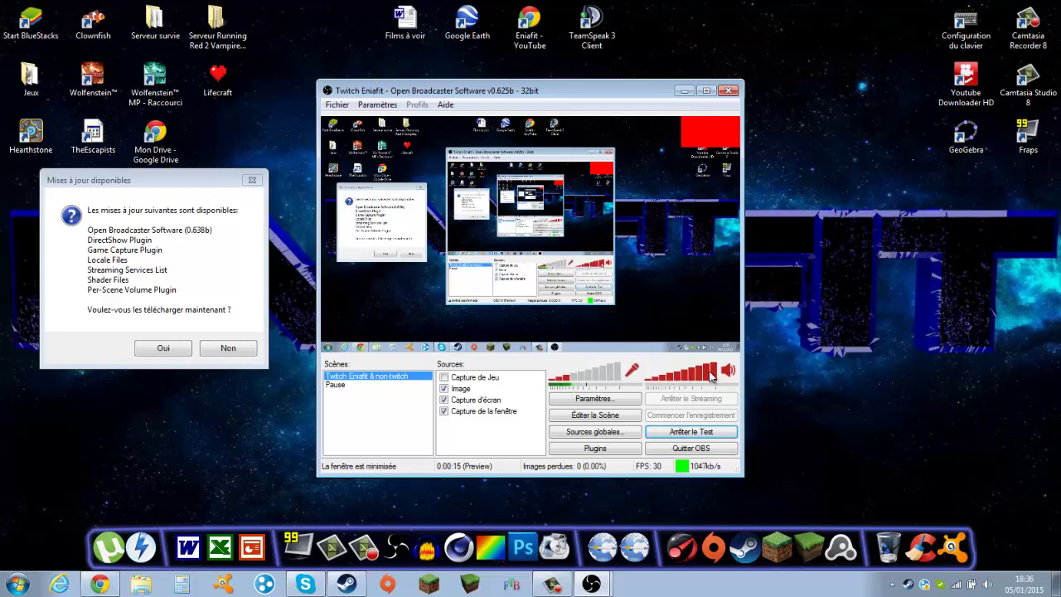
left_click(681, 433)
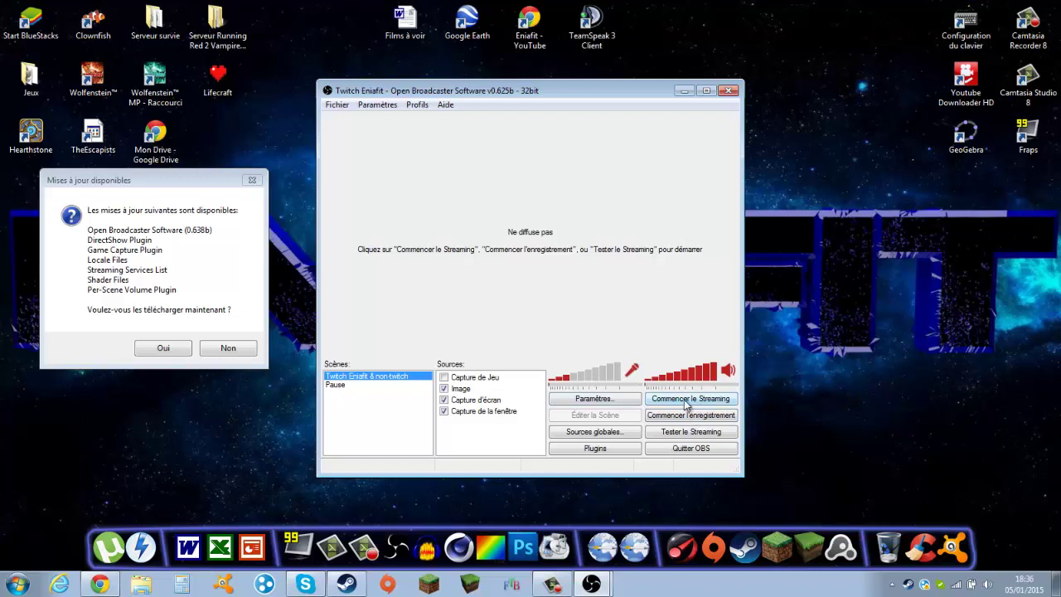
left_click(595, 401)
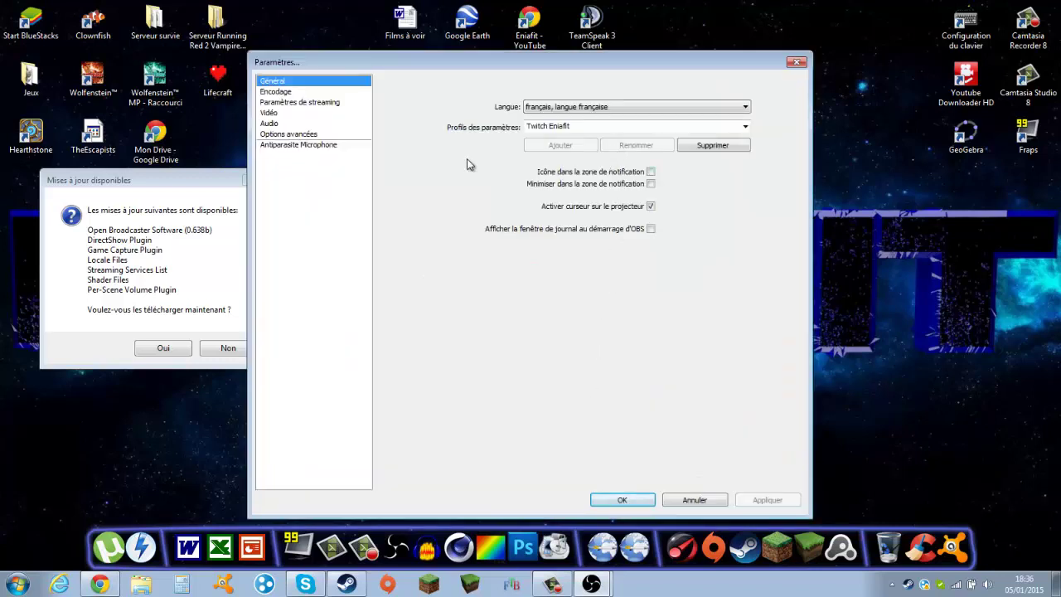
left_click(546, 127)
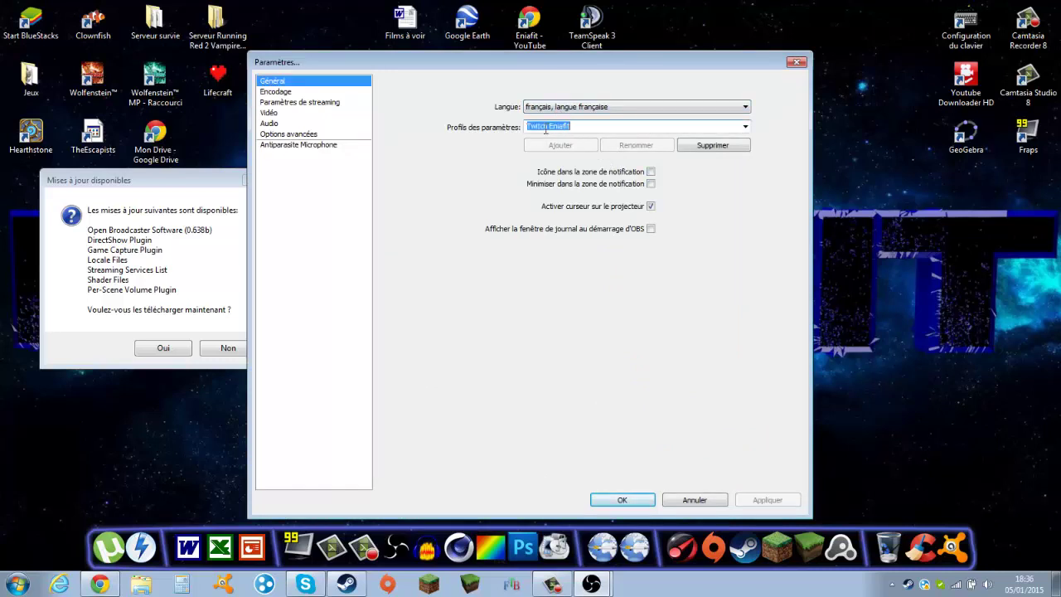
left_click(585, 124)
left_click(688, 501)
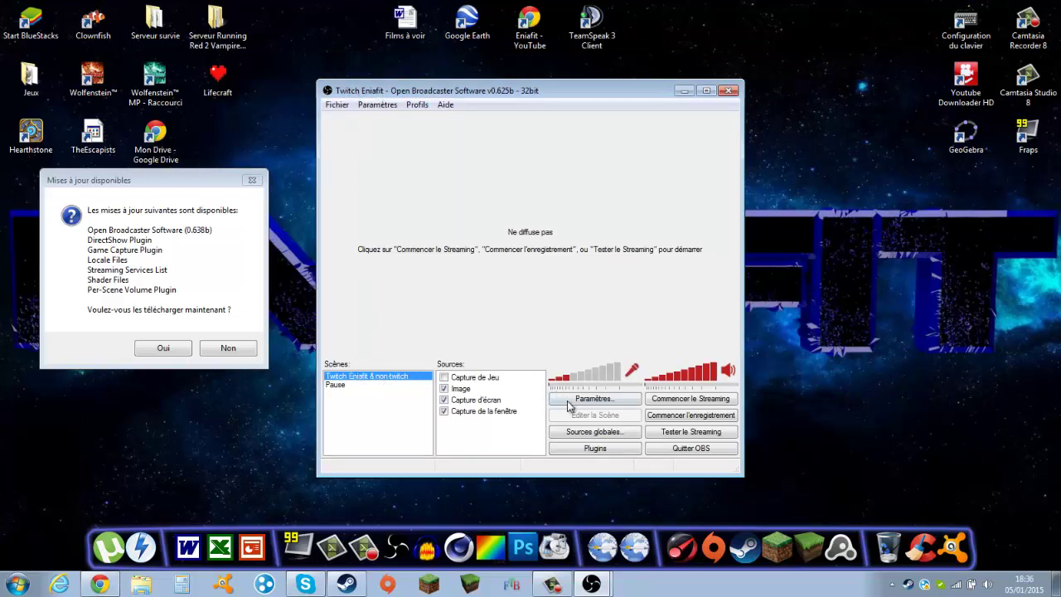
Step: Review the available interface languages in the general settings and the video and audio encoding settings
left_click(594, 399)
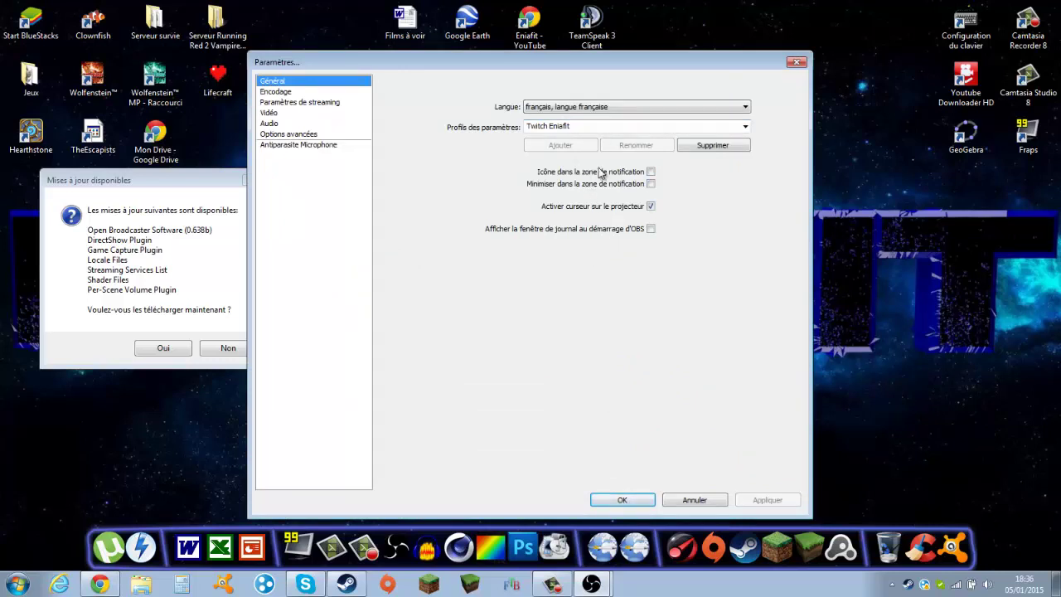
left_click(592, 107)
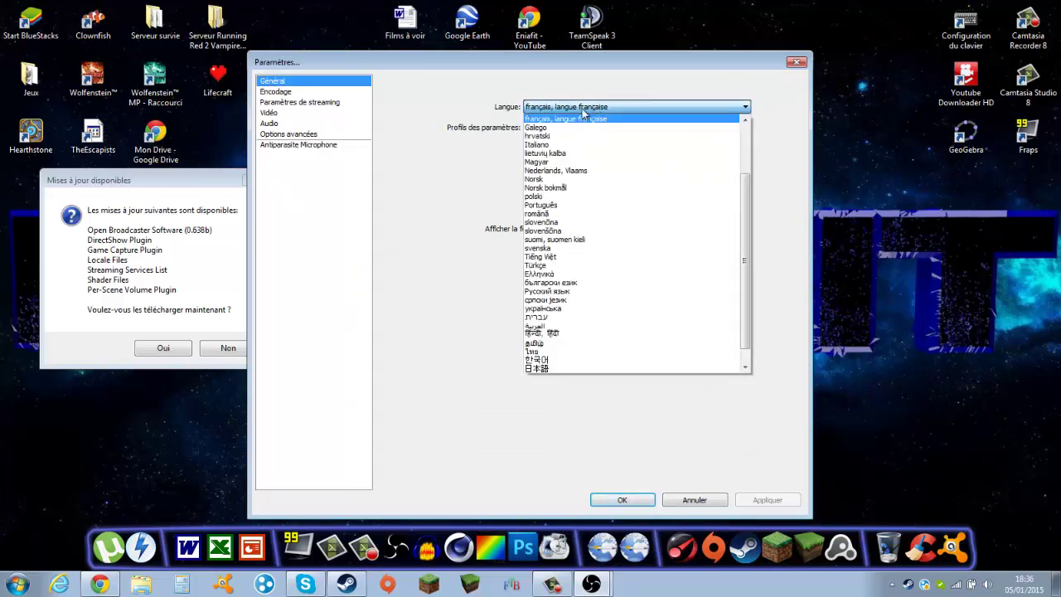
left_click(398, 133)
left_click(279, 93)
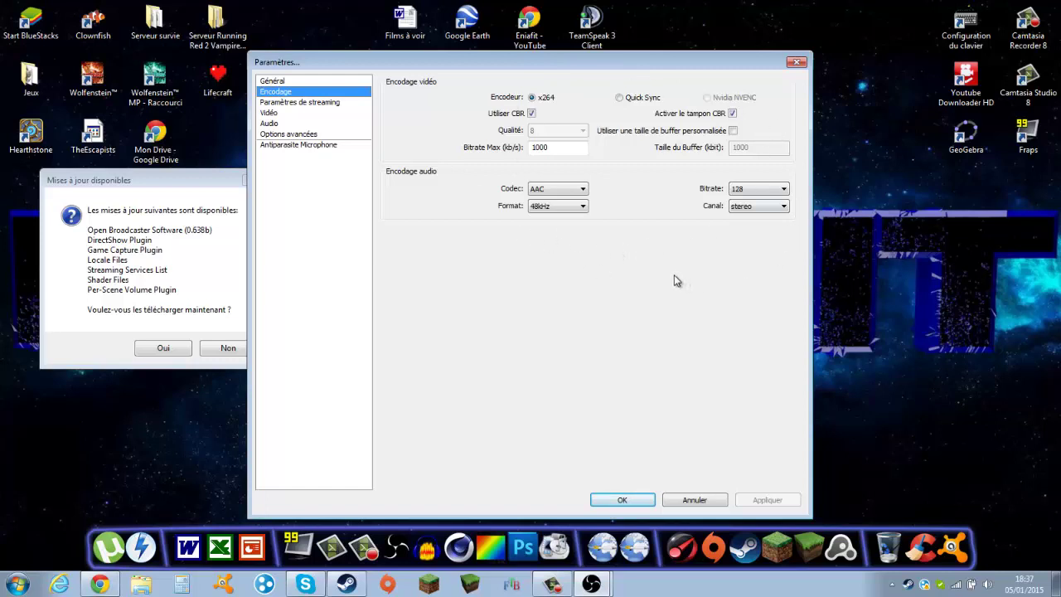
Step: In the streaming settings, check the available modes and reselect Twitch / Justin.tv as the stream service
left_click(330, 104)
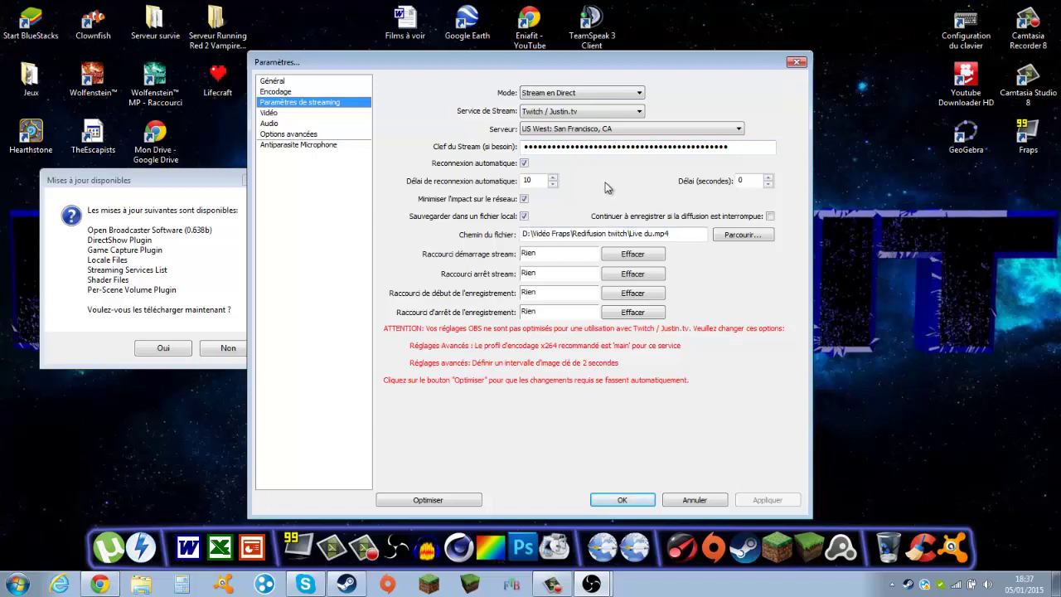
left_click(620, 94)
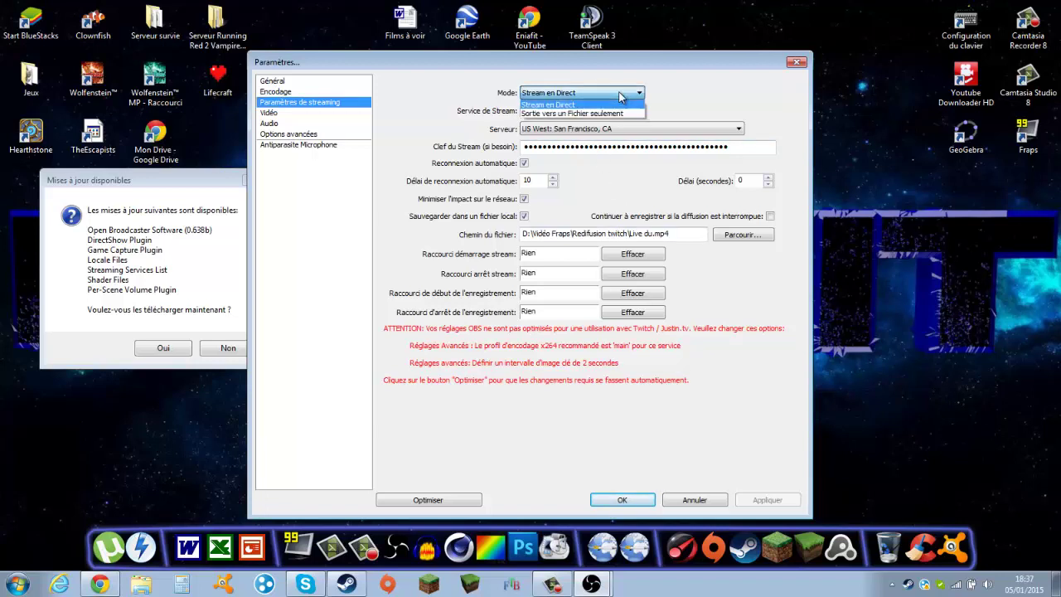
left_click(592, 94)
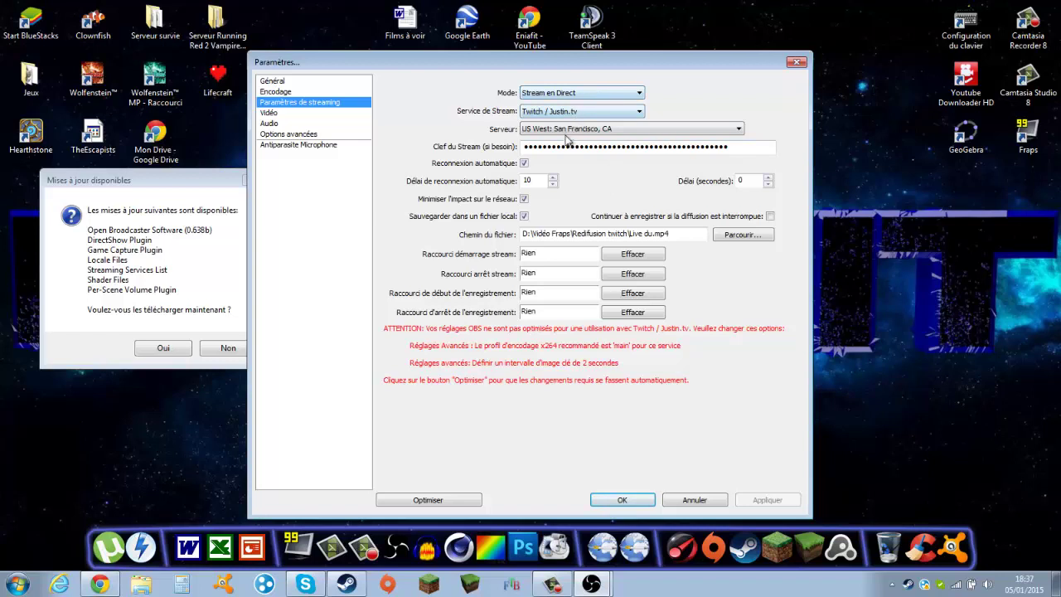
key("Tab")
key("Tab")
left_click(540, 116)
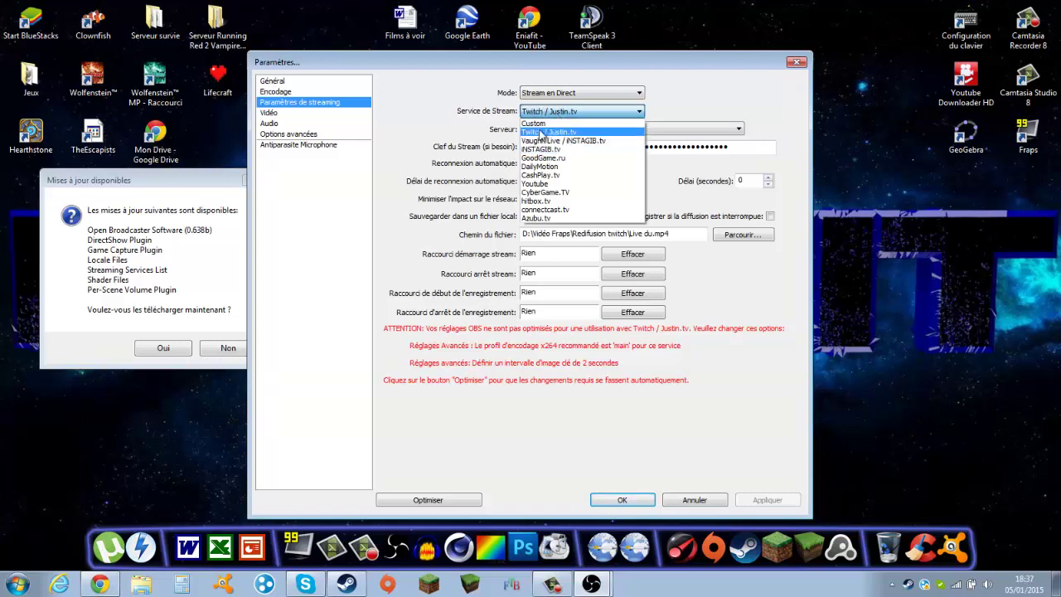
left_click(549, 133)
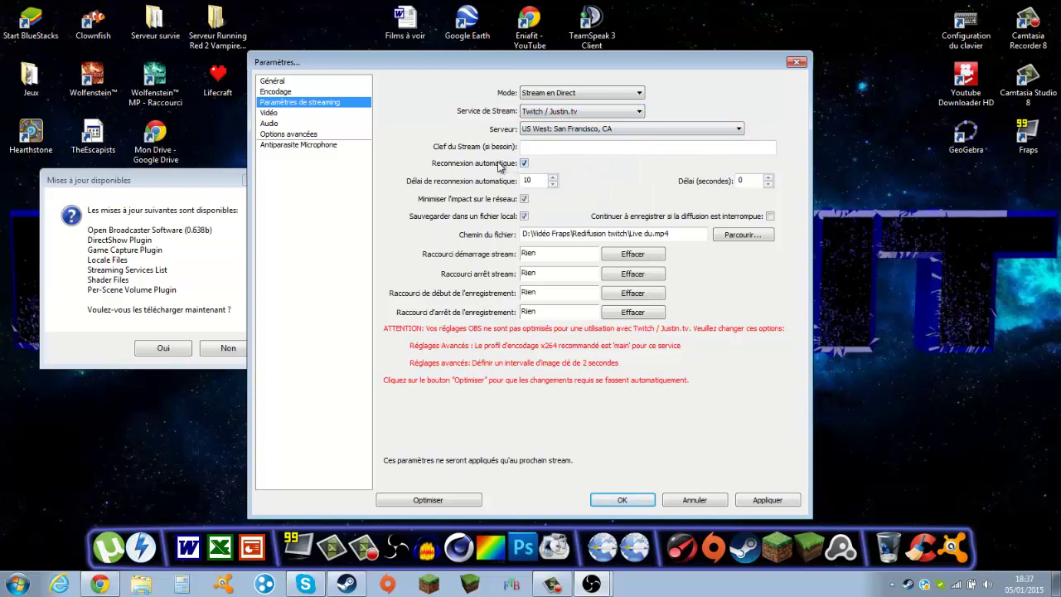
Step: Inspect the stream key field and the local recording file path, and discard the streaming changes when moving to the video settings
left_click(565, 153)
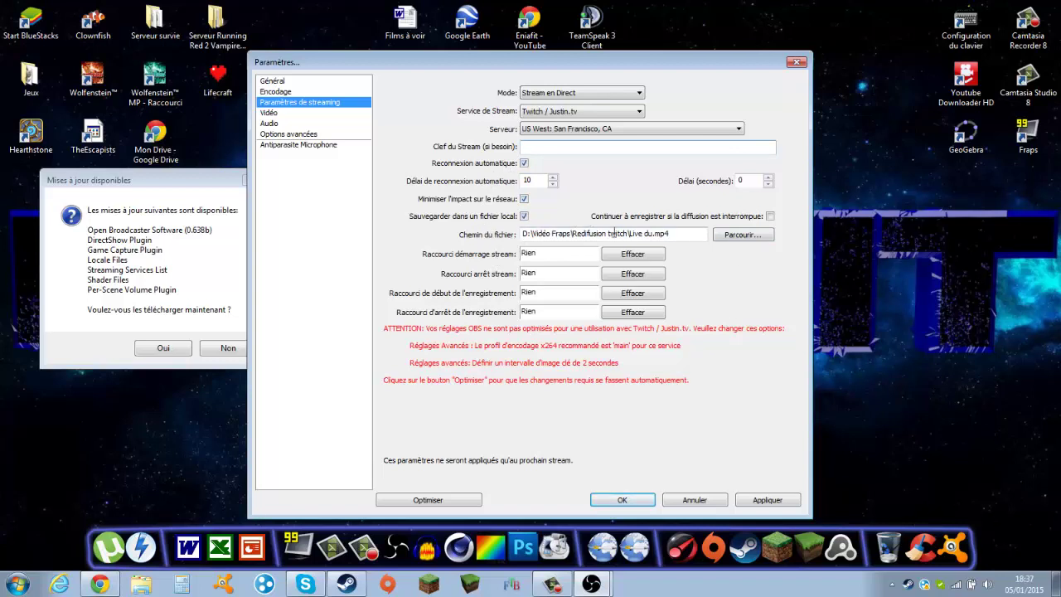
left_click_drag(679, 235, 427, 249)
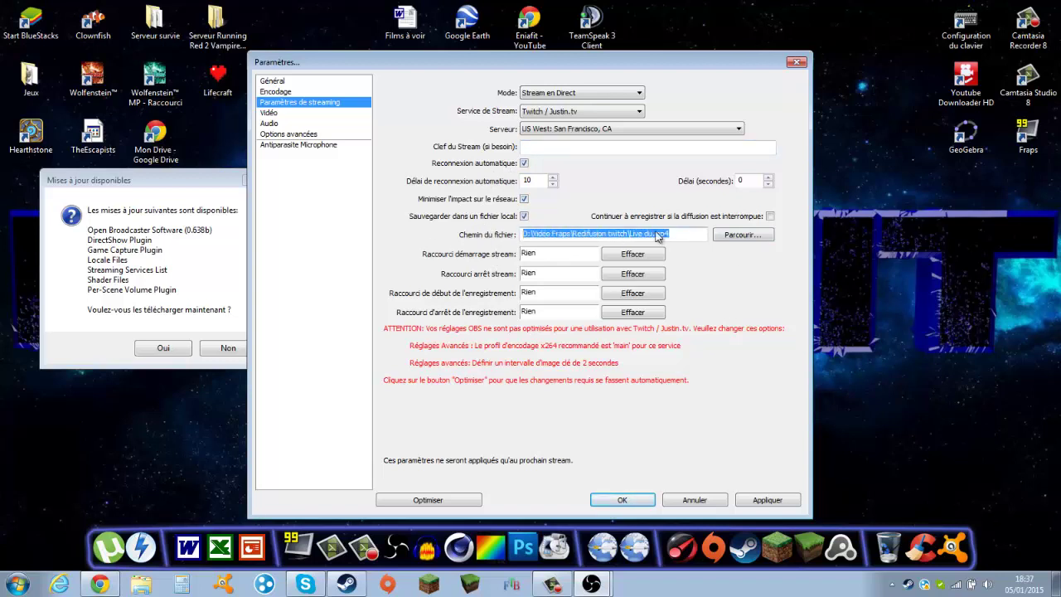
left_click(681, 235)
left_click_drag(682, 236, 484, 243)
left_click(683, 237)
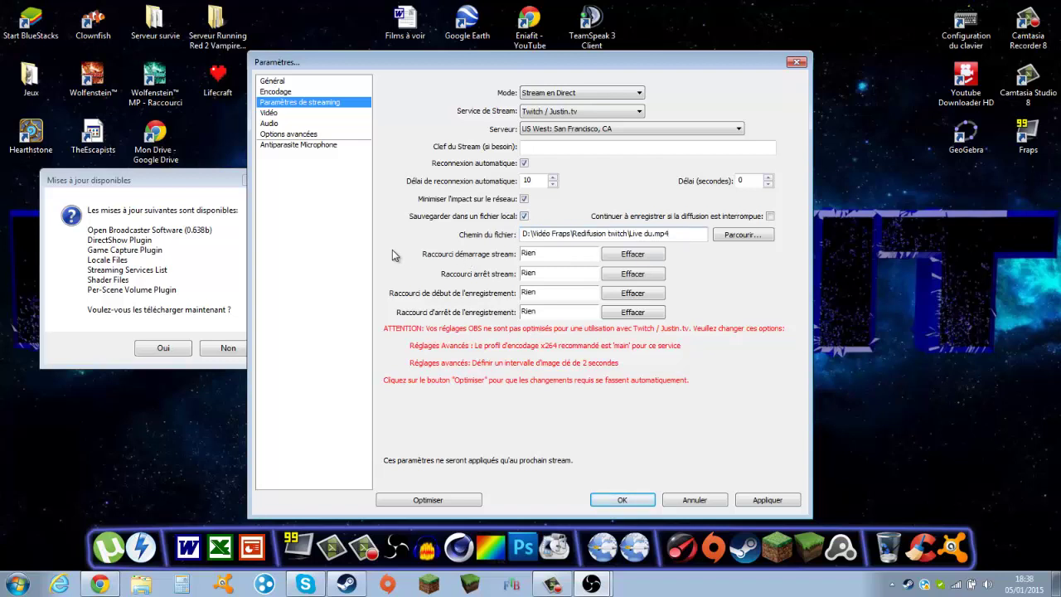
left_click(270, 114)
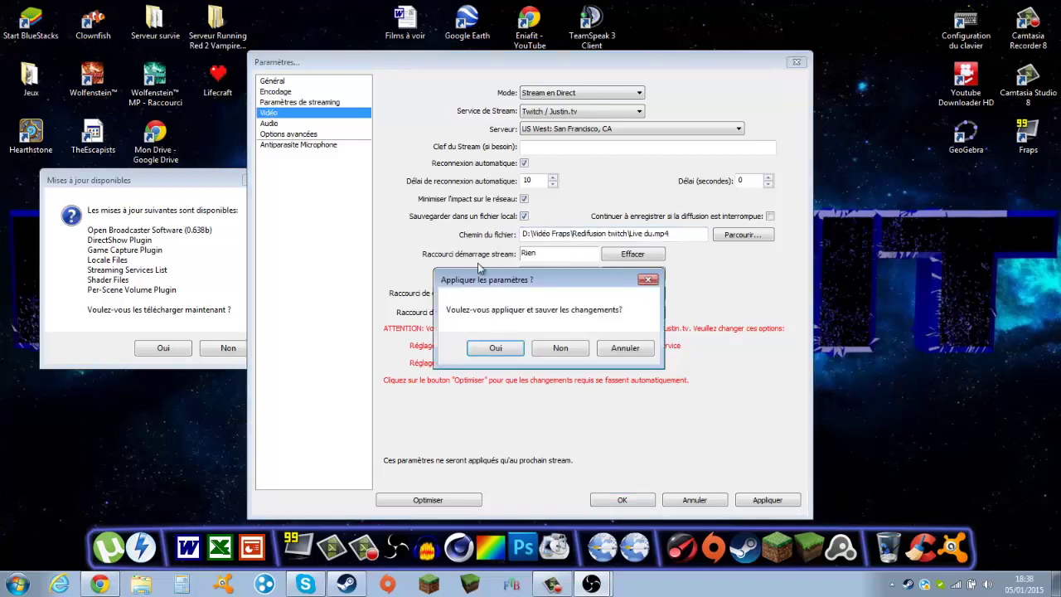
left_click(562, 348)
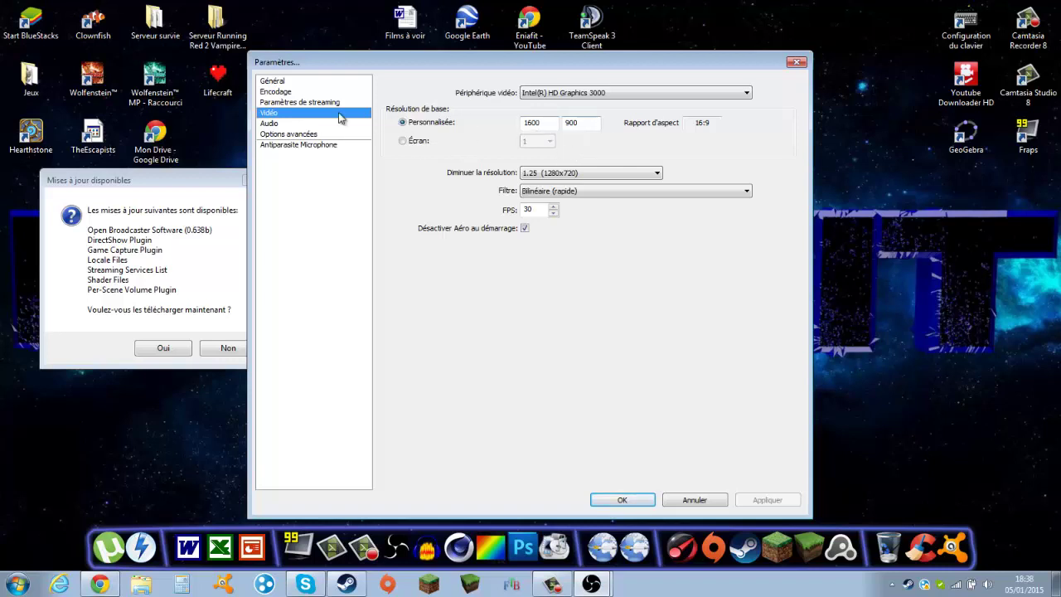
Step: Review the audio, advanced, and microphone noise gate settings, and close the settings
left_click(285, 125)
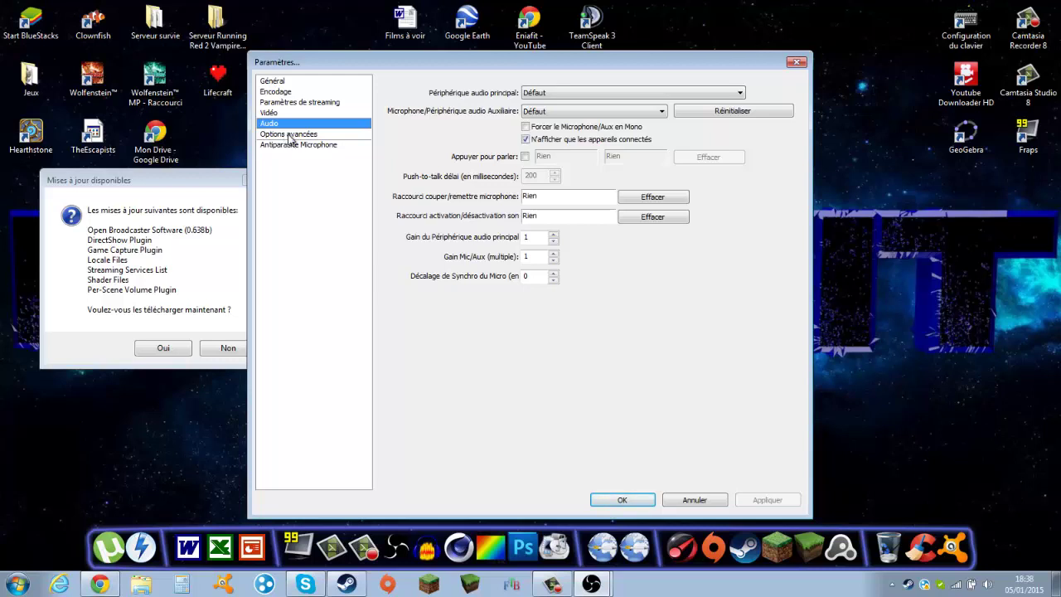
left_click(291, 135)
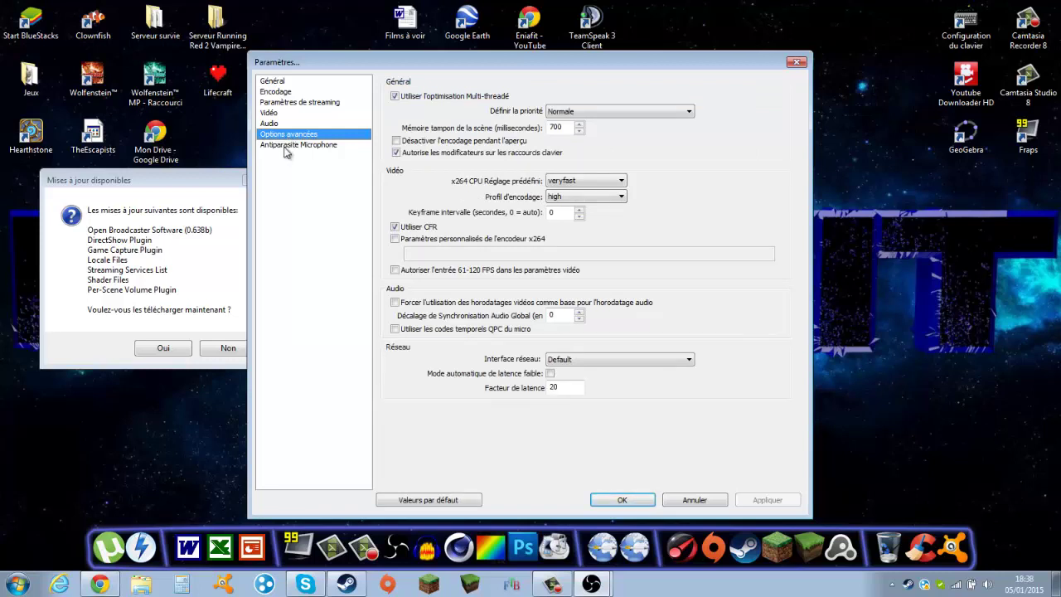
left_click(285, 146)
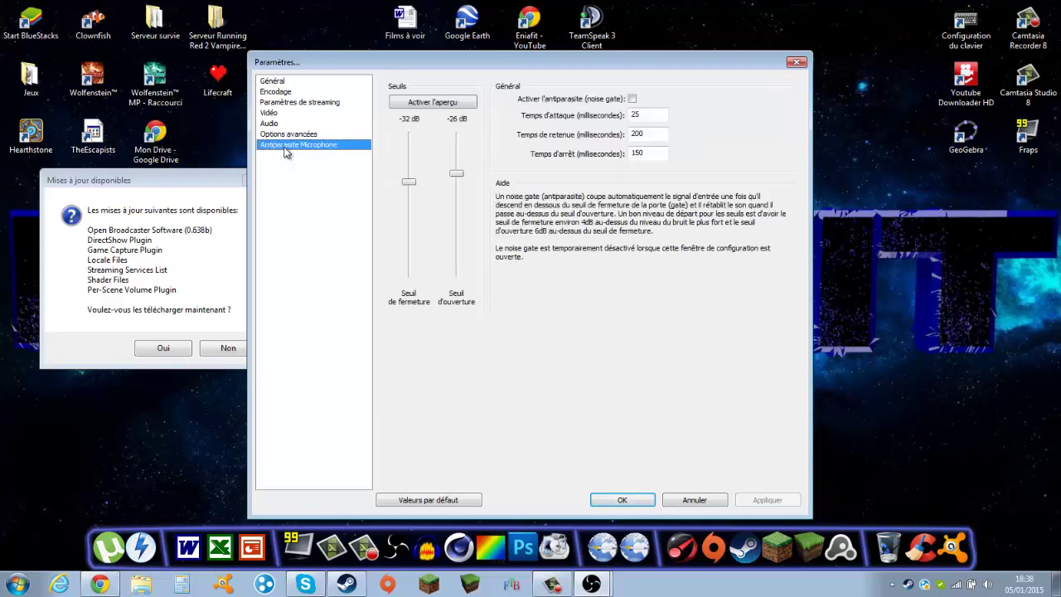
left_click(621, 501)
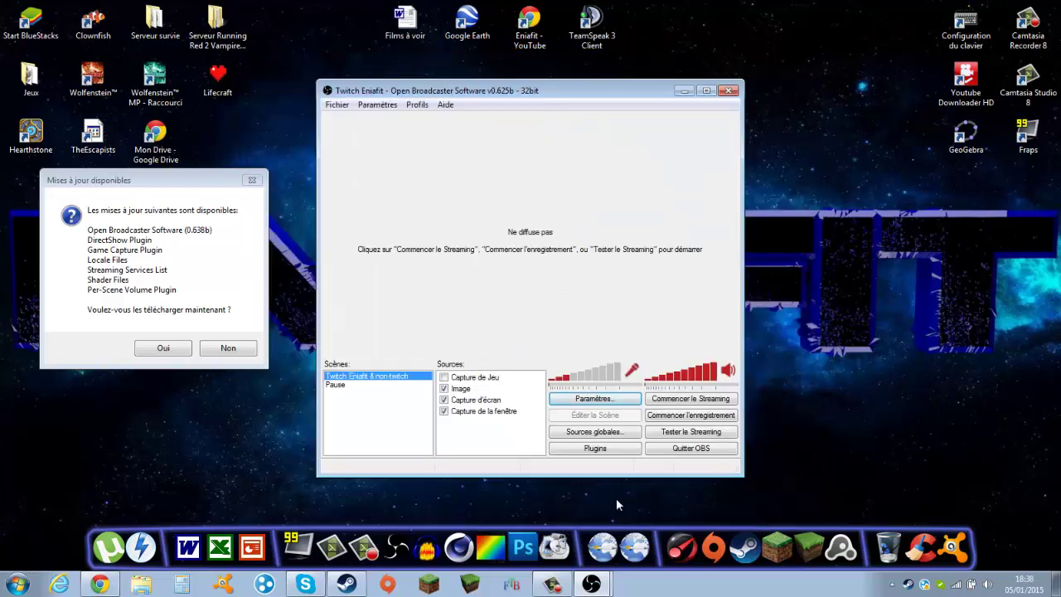
Step: Select the Pause scene to show its sources, and start adding a new scene but cancel it
right_click(471, 428)
left_click(452, 426)
left_click(347, 386)
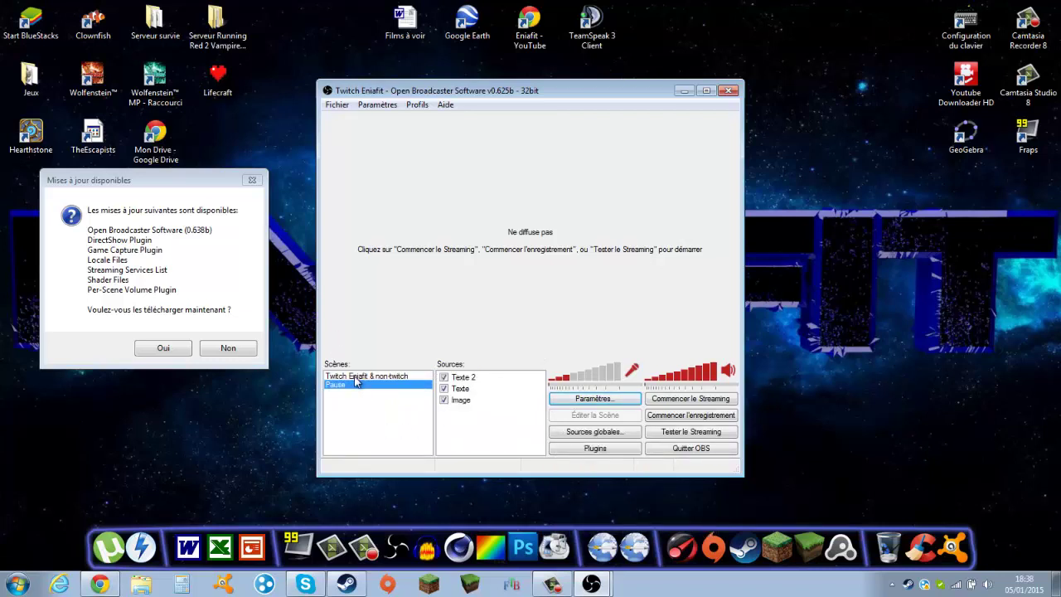
right_click(356, 402)
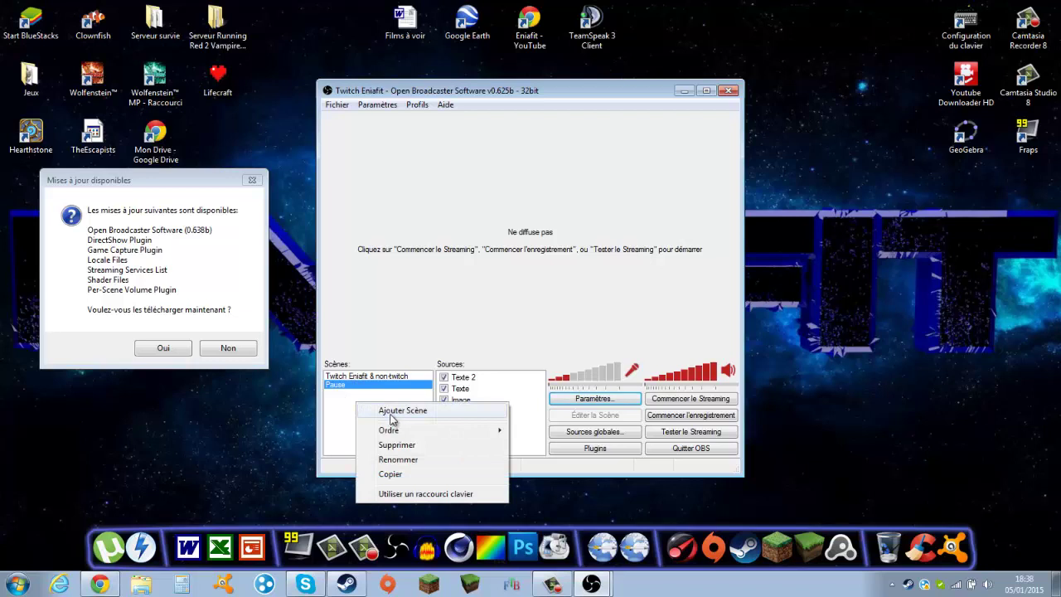
left_click(390, 411)
left_click(652, 258)
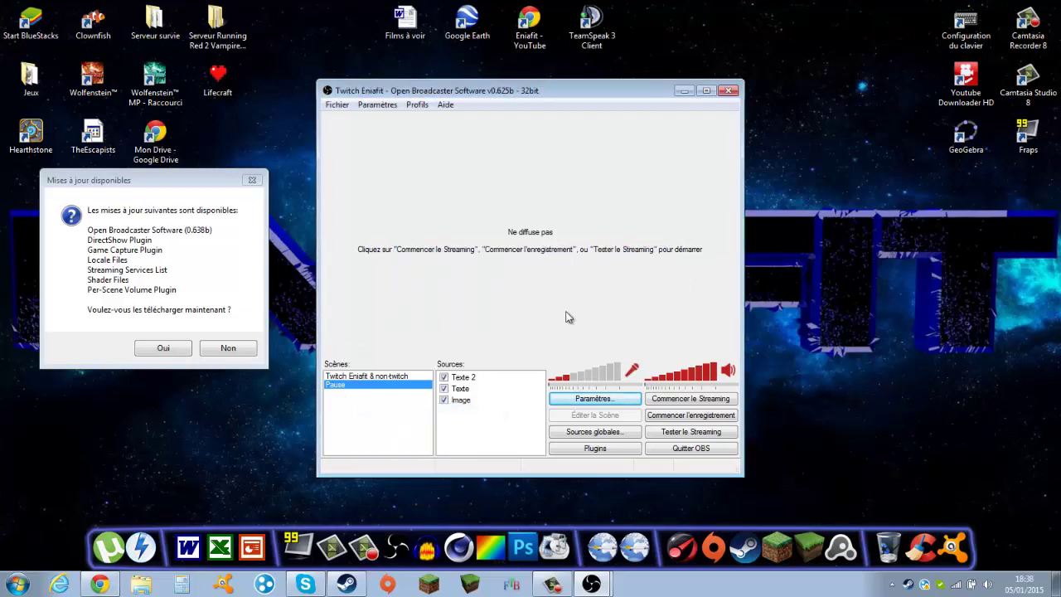
Step: Add a new scene named Tuto
right_click(356, 419)
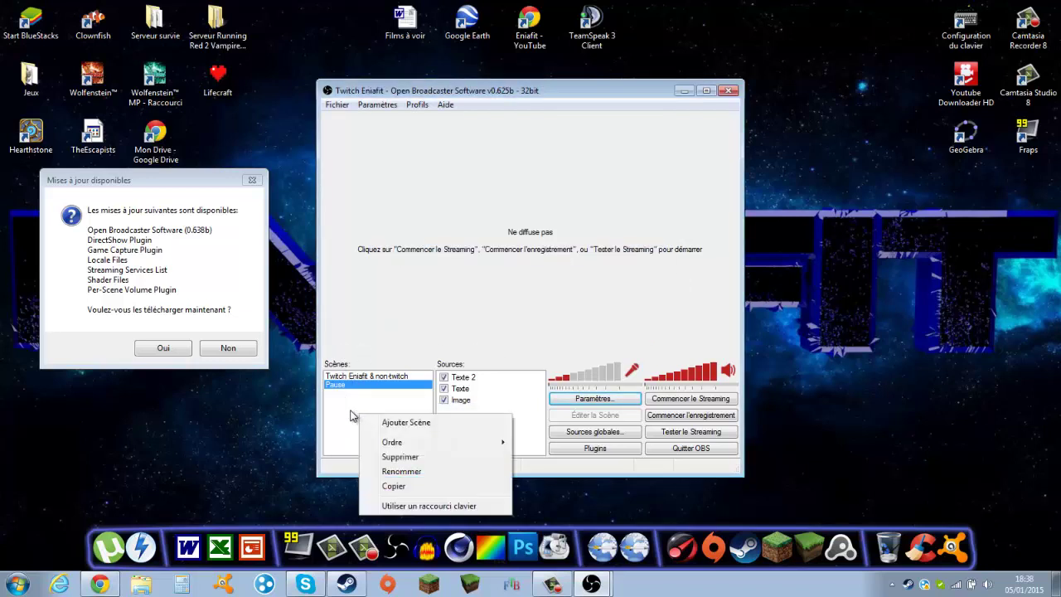
left_click(386, 422)
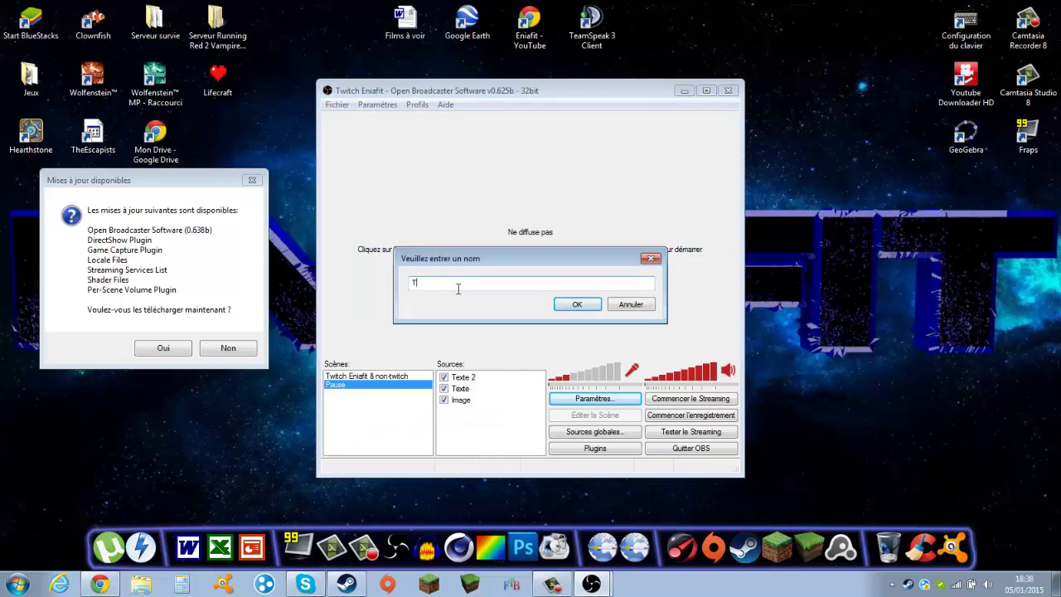
left_click(591, 305)
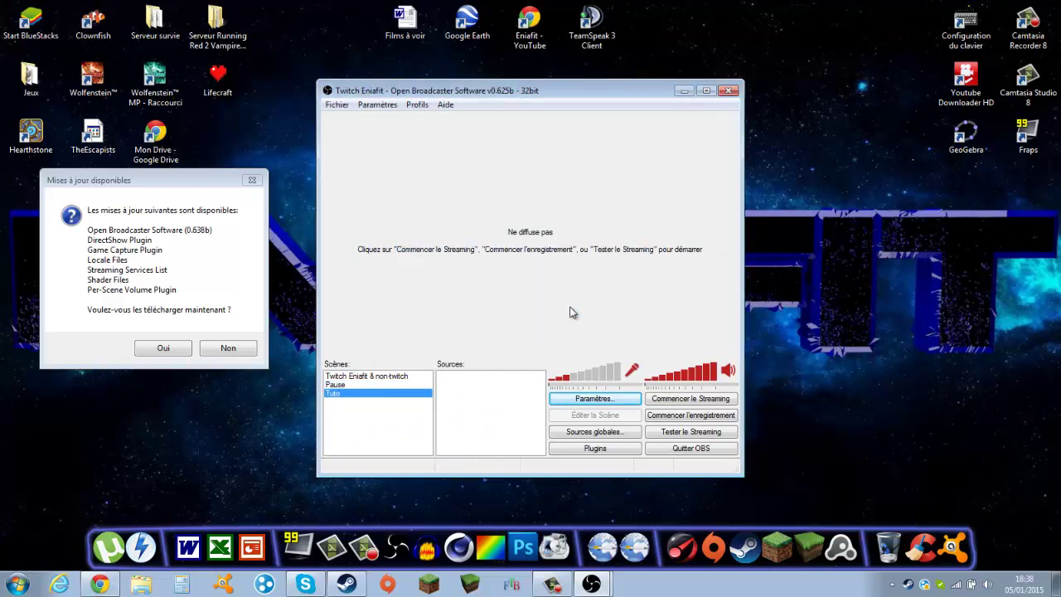
Step: Review the ordering options available for the Tuto scene
right_click(345, 400)
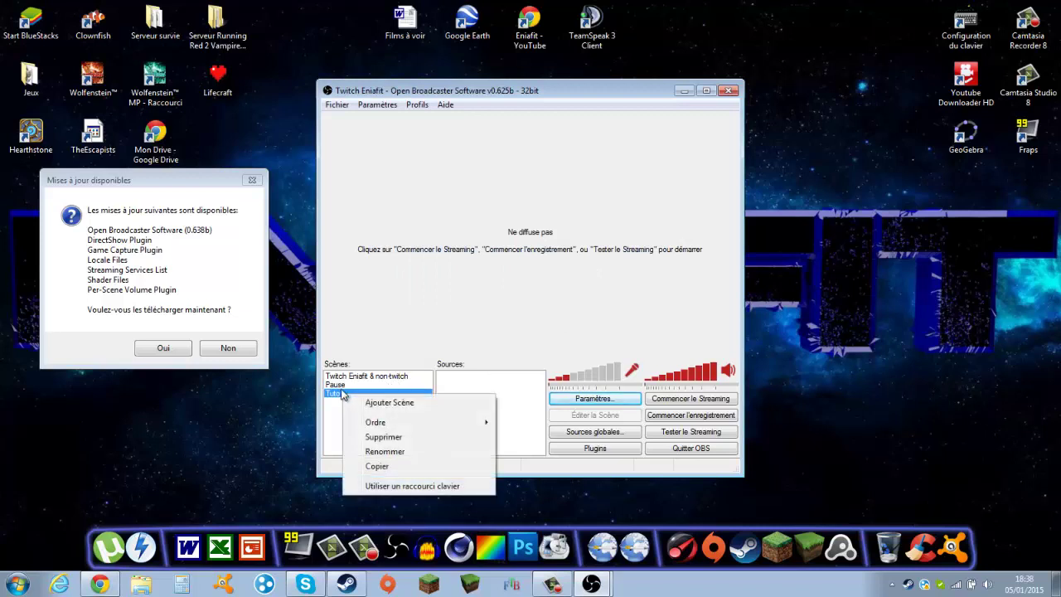
mouse_move(391, 424)
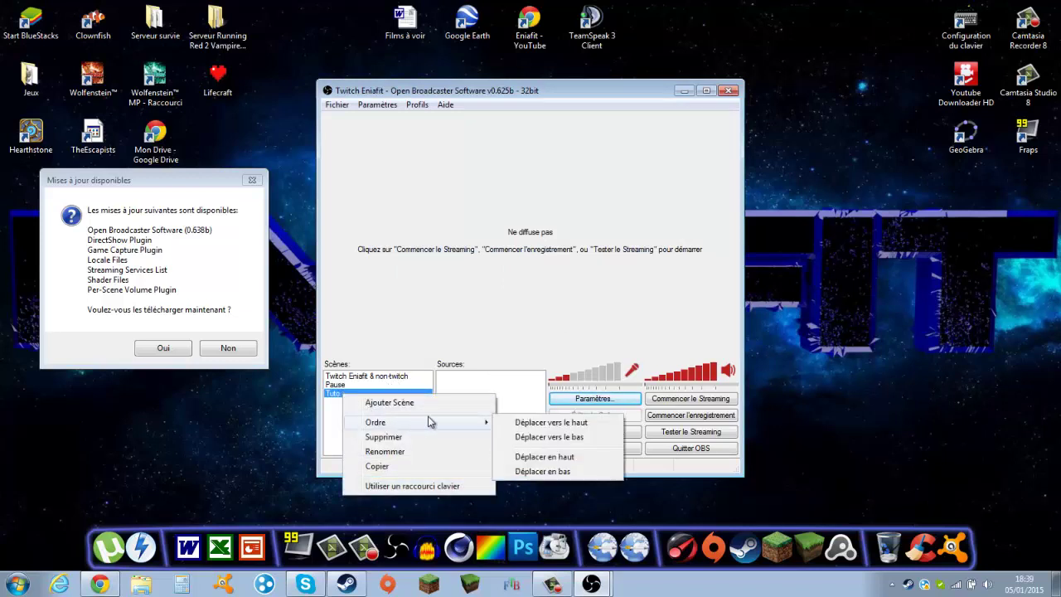
left_click(344, 390)
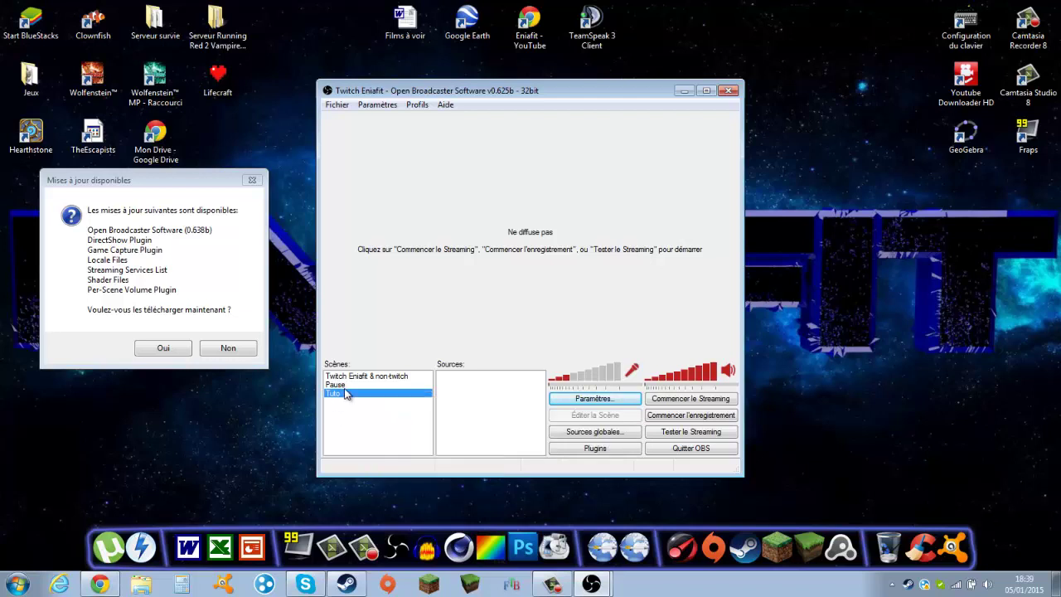
Step: Look through the sources of the Twitch, Pause and Tuto scenes in turn
left_click(379, 377)
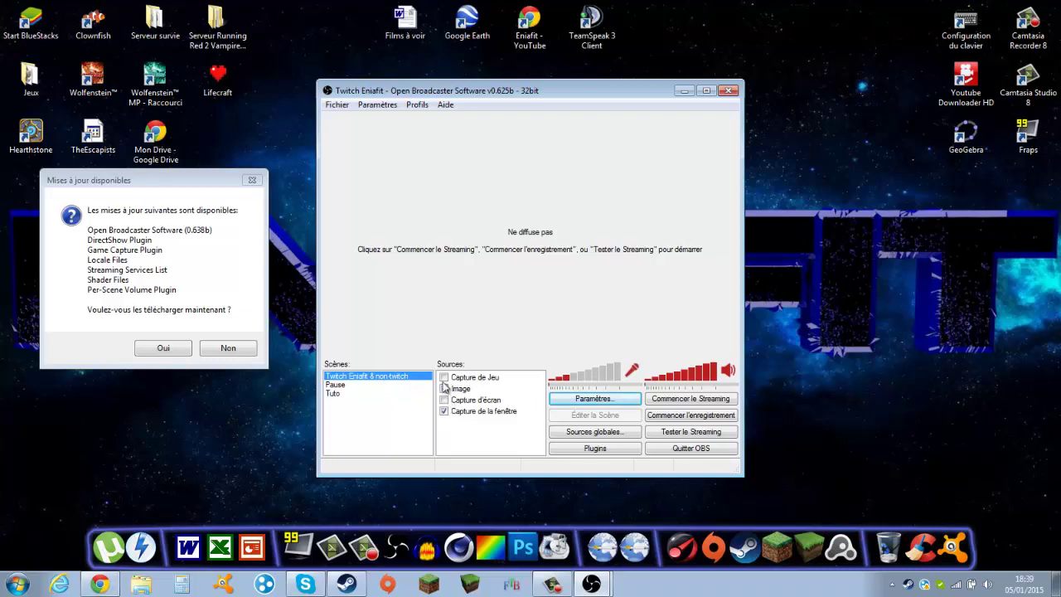
left_click(340, 384)
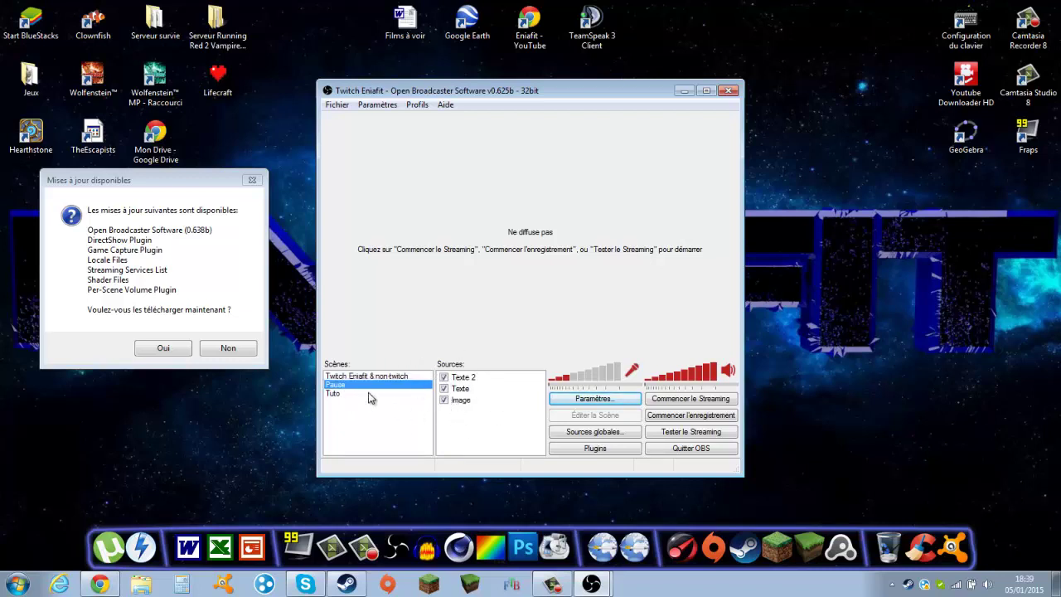
left_click(348, 393)
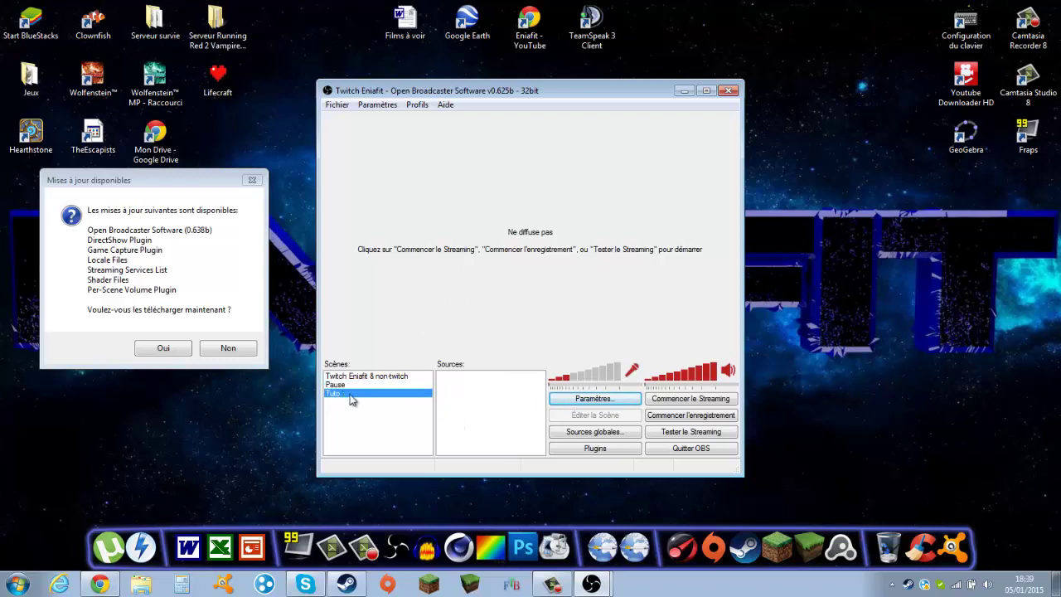
Step: Check the ordering options of the Tuto scene and the hotkey settings of the Tuto and Twitch scenes, setting no hotkey
right_click(351, 400)
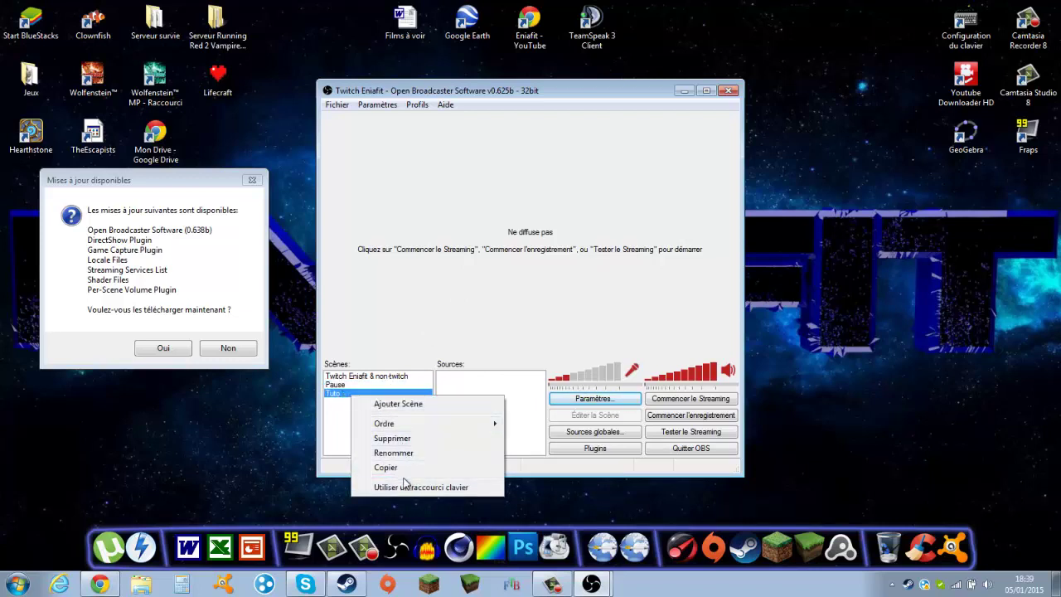
mouse_move(408, 424)
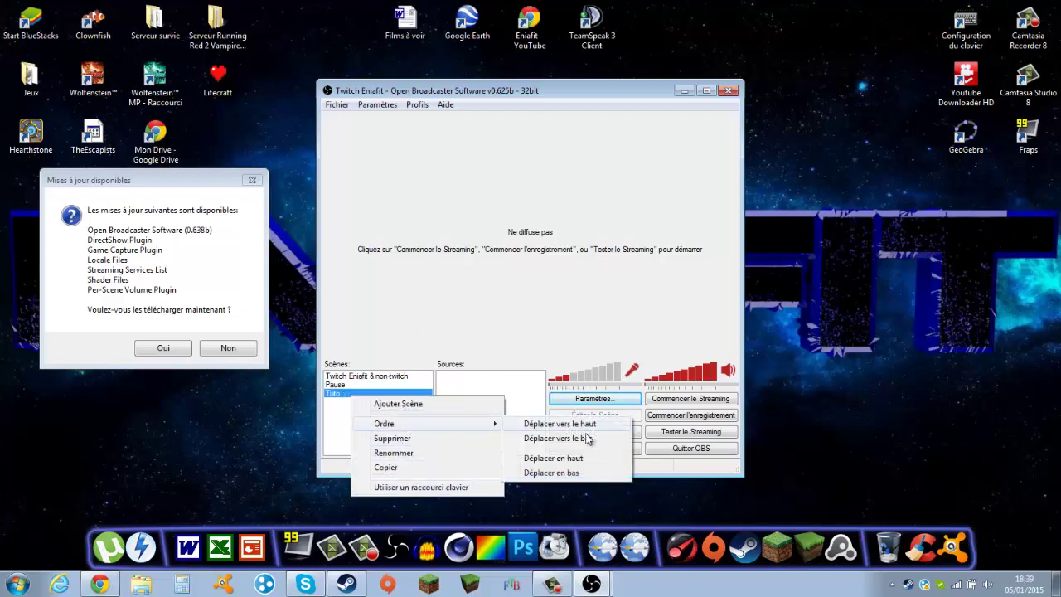
left_click(423, 487)
left_click(557, 124)
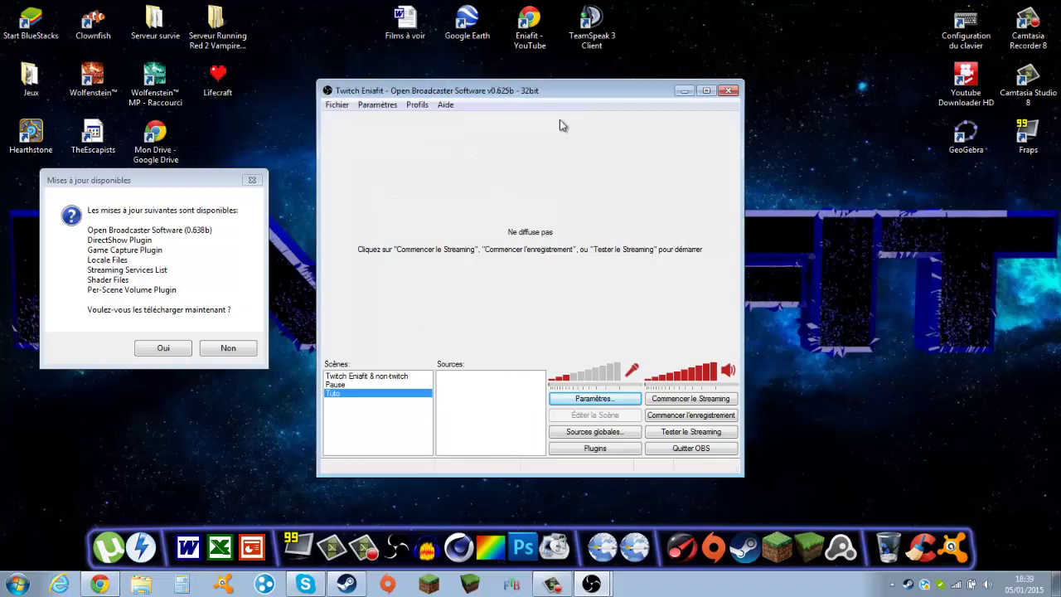
right_click(353, 379)
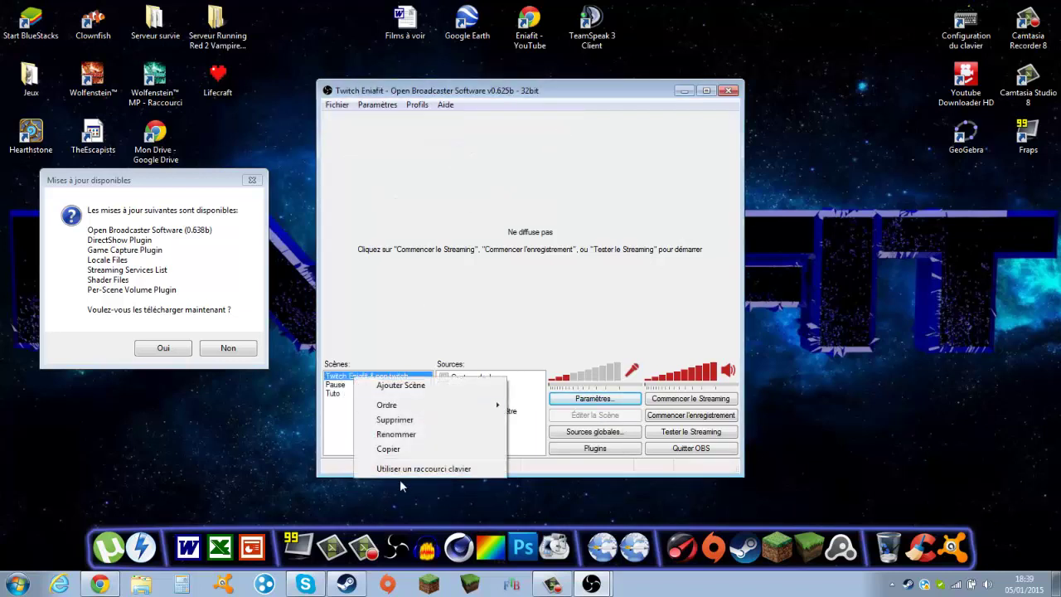
left_click(403, 469)
left_click(554, 125)
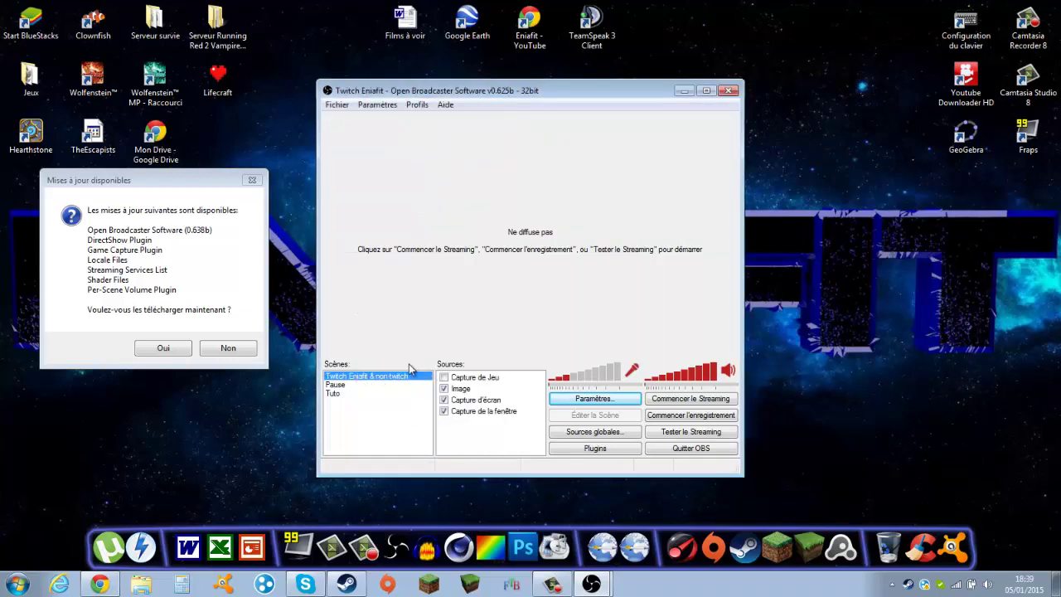
Step: Start a stream test and switch between the Twitch and Pause scenes, ending on the Pause scene
left_click(696, 432)
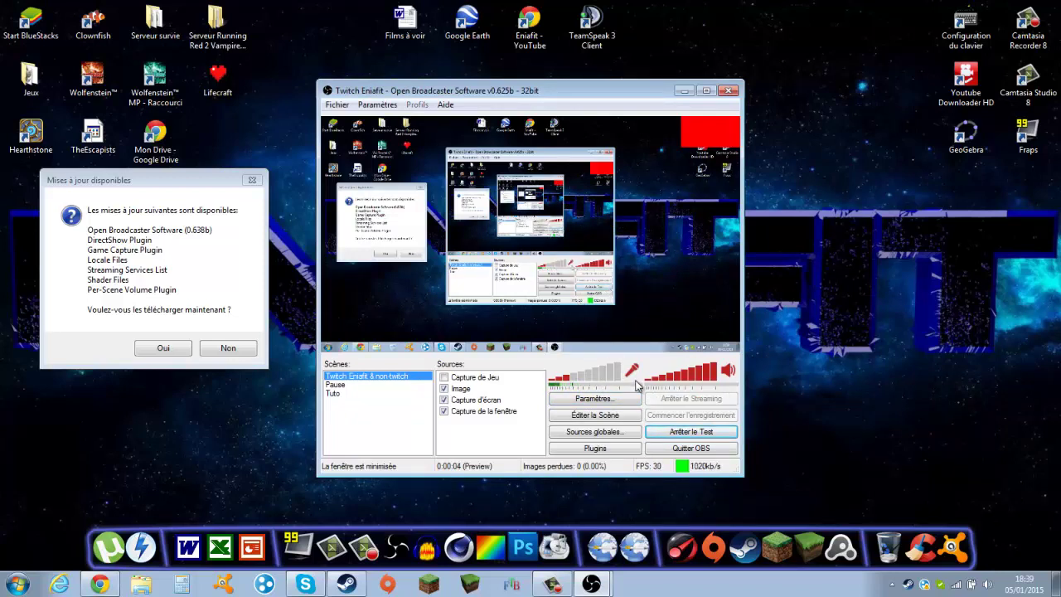
left_click(335, 385)
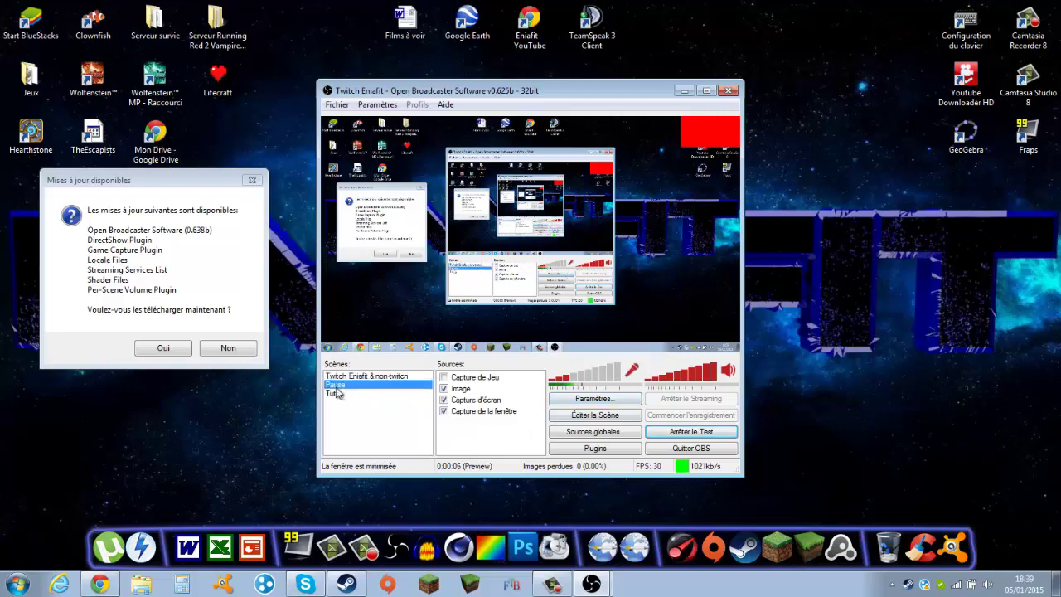
right_click(336, 388)
left_click(378, 385)
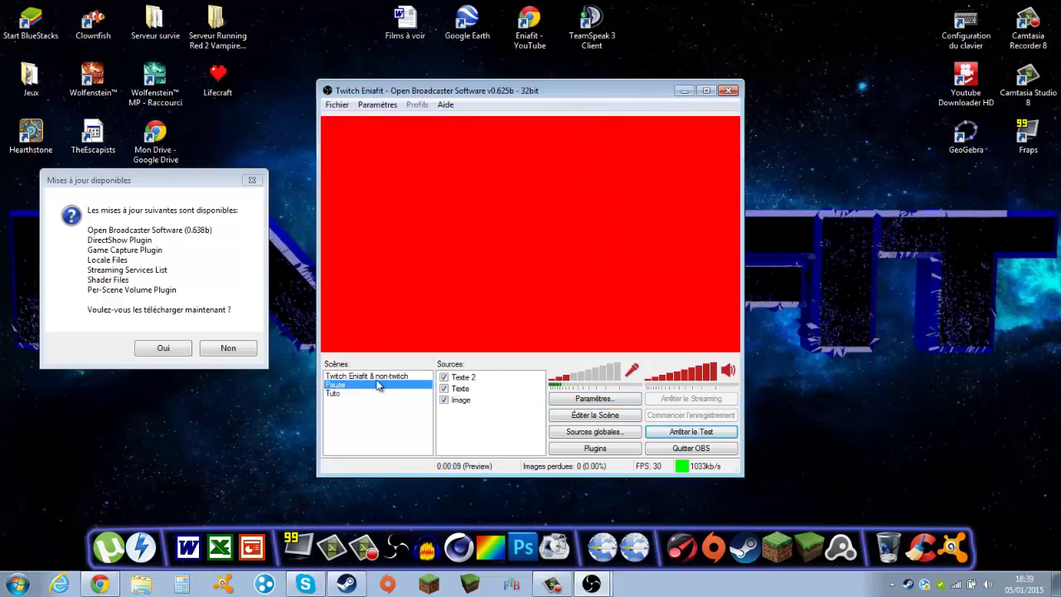
left_click(359, 377)
left_click(361, 385)
Step: Hide the Image source in the Pause scene so only its two text sources are displayed
left_click(444, 400)
left_click(444, 400)
left_click(445, 402)
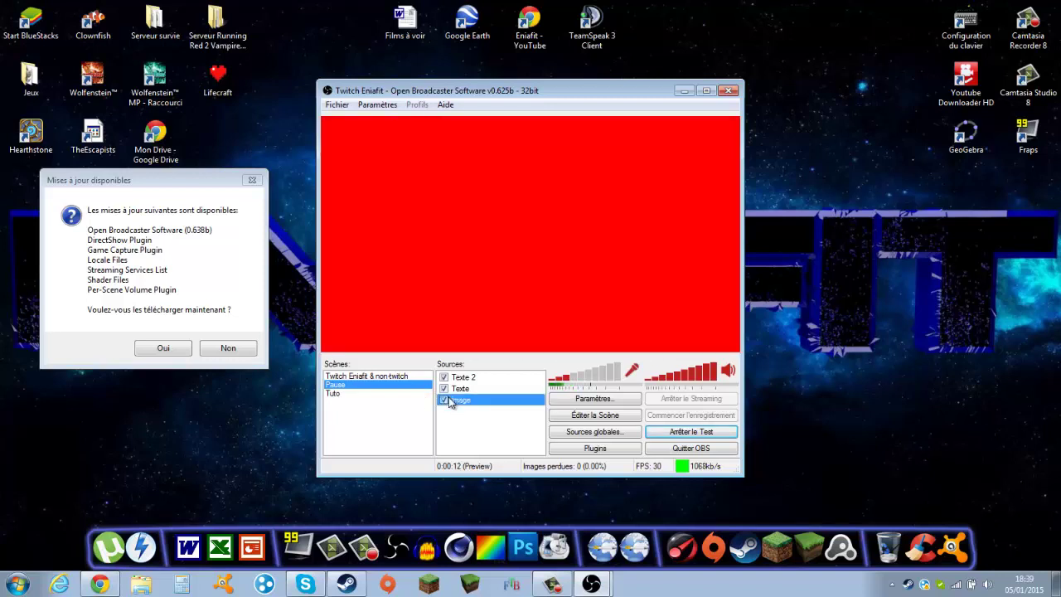
left_click(445, 400)
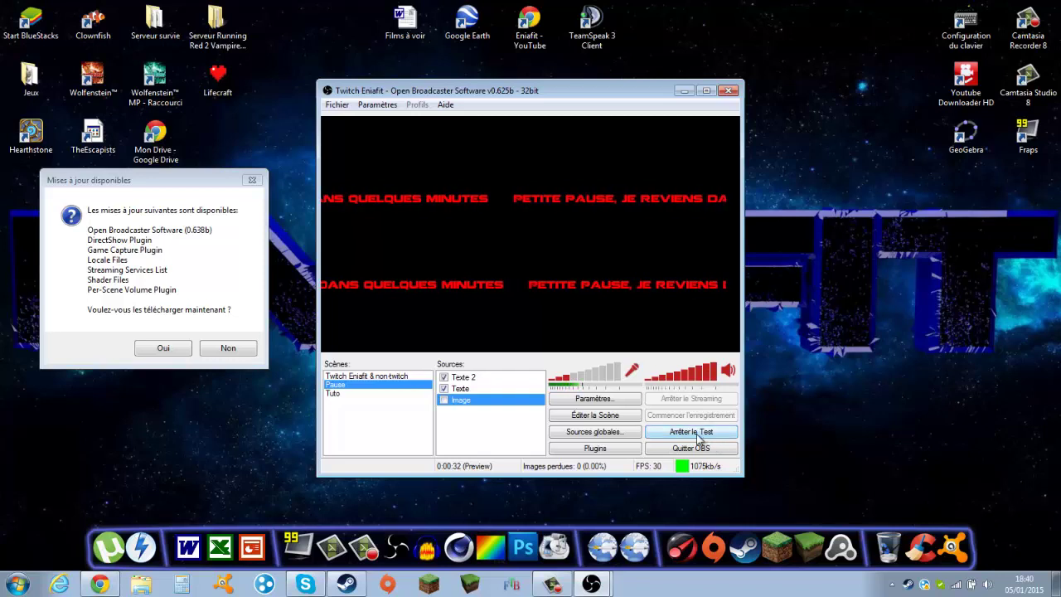
Step: Delete the Tuto scene and confirm the removal
right_click(336, 393)
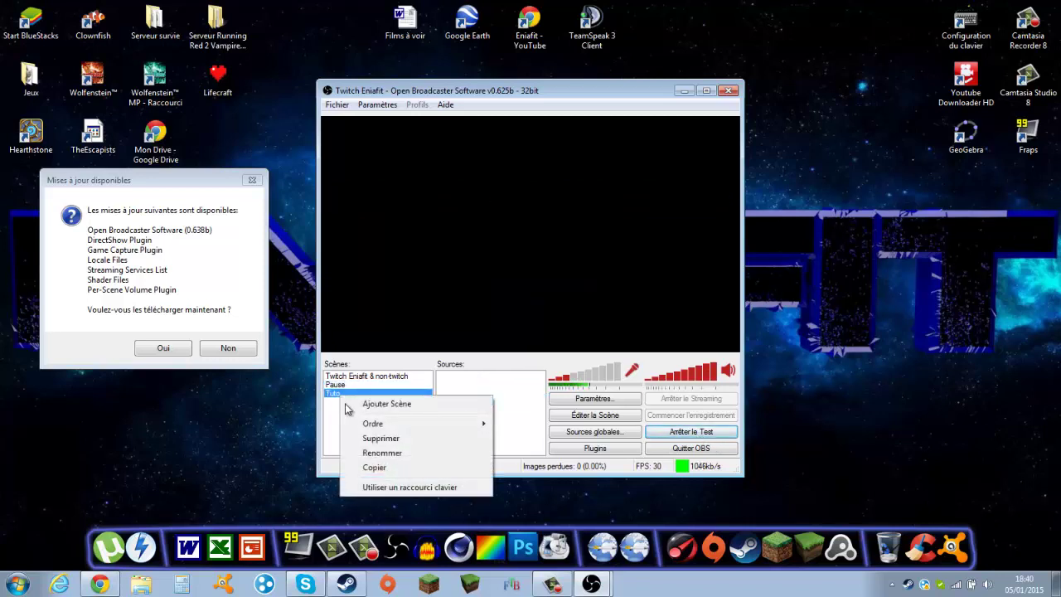
left_click(383, 438)
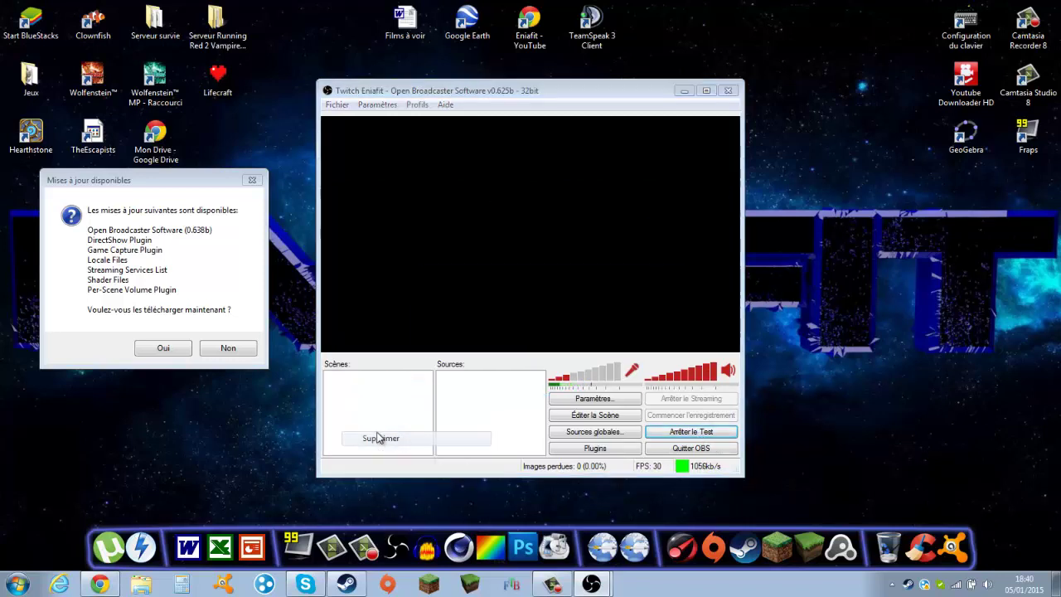
left_click(574, 347)
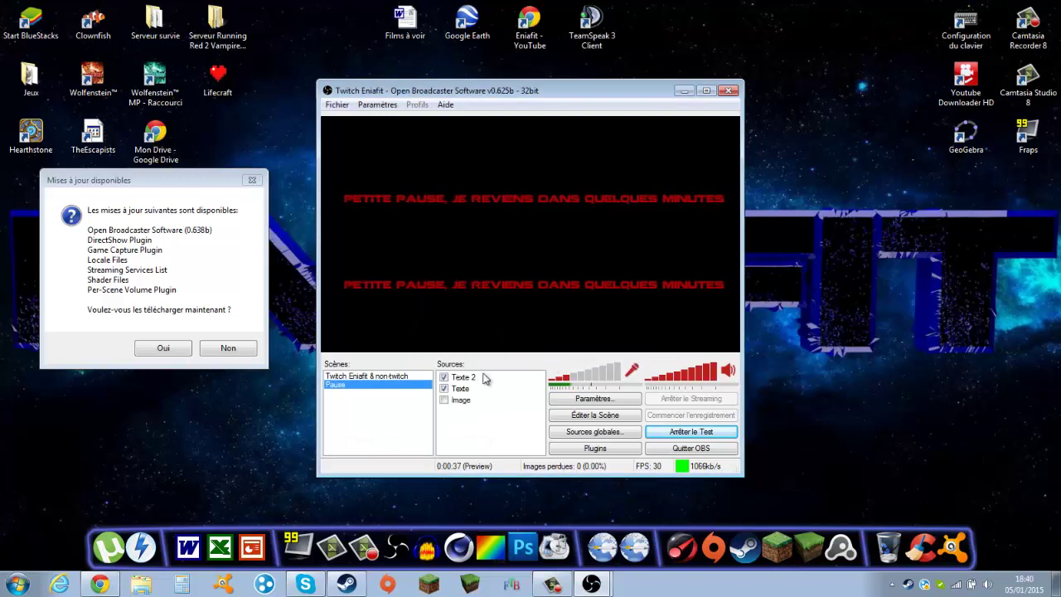
Step: Review the source types that can be added to the Pause scene, and briefly show the Image source before hiding it again
right_click(455, 422)
mouse_move(497, 427)
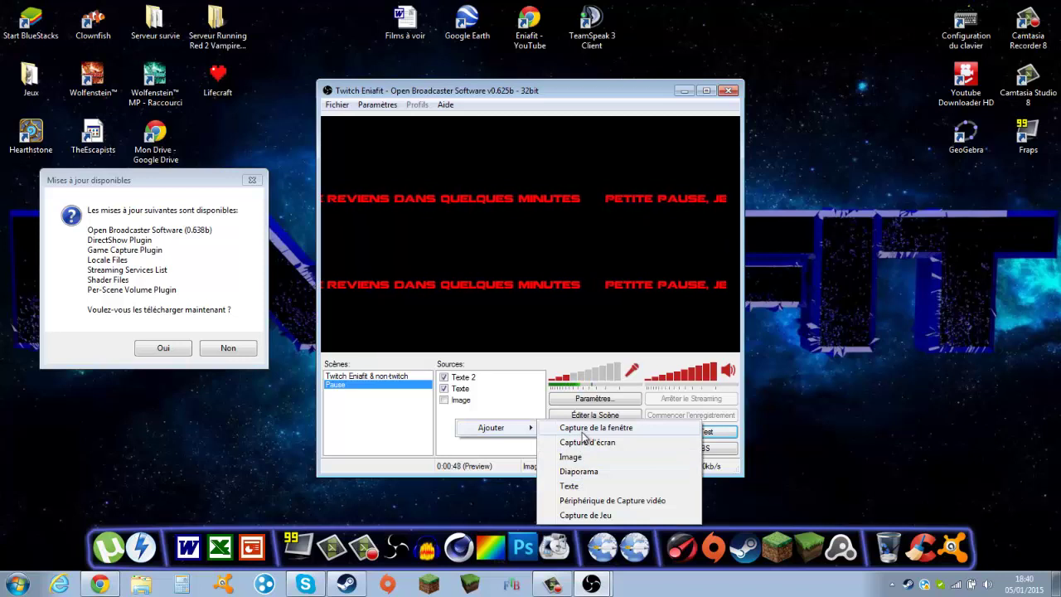
left_click(444, 400)
left_click(444, 400)
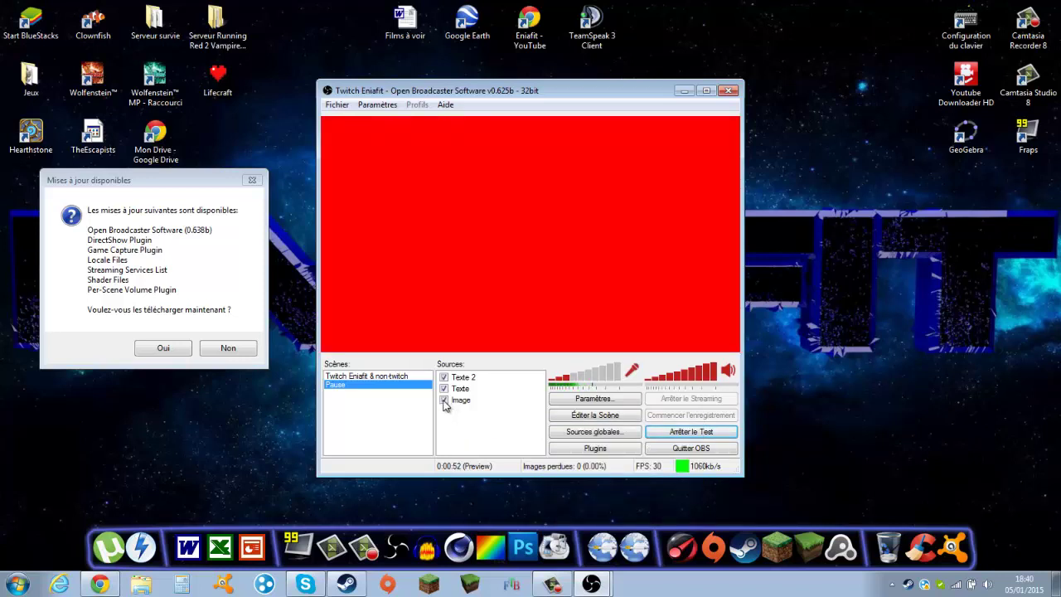
left_click(444, 400)
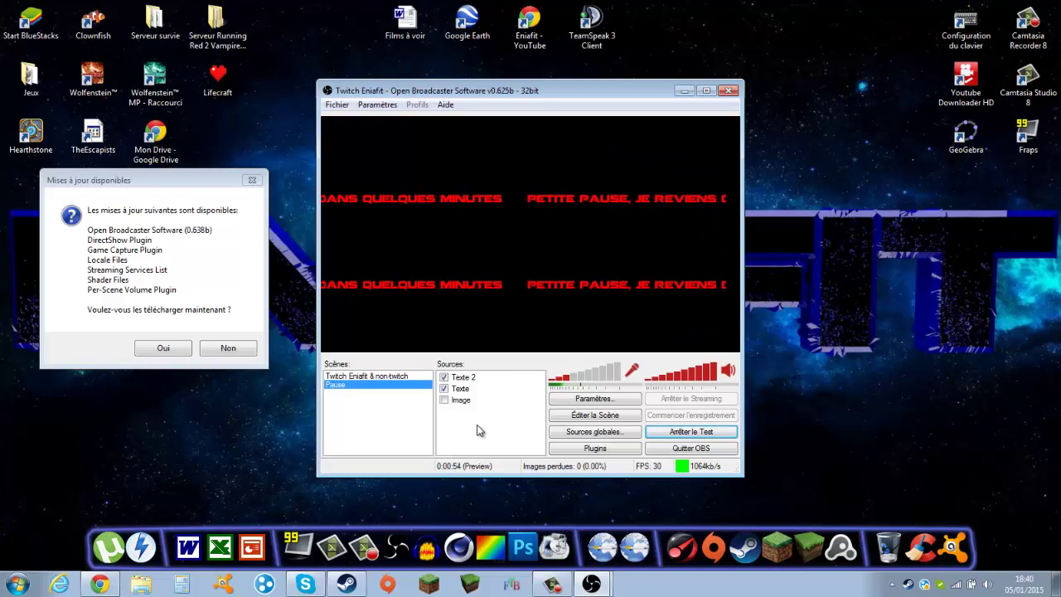
Step: Stop and restart the stream test, and reload the Twitch channel page in the Chrome browser
left_click(659, 434)
left_click(673, 436)
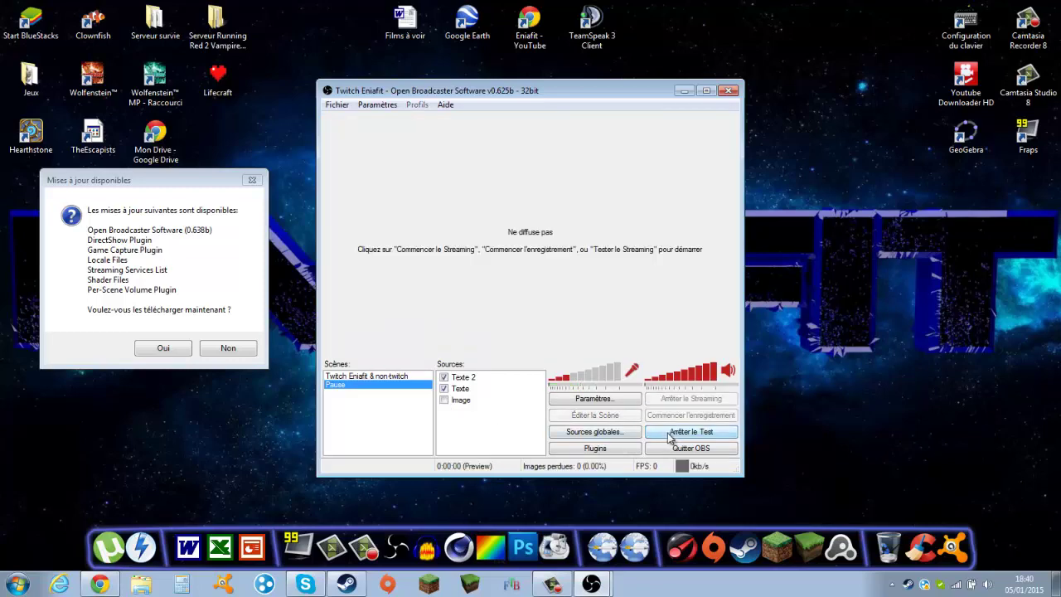
left_click(163, 347)
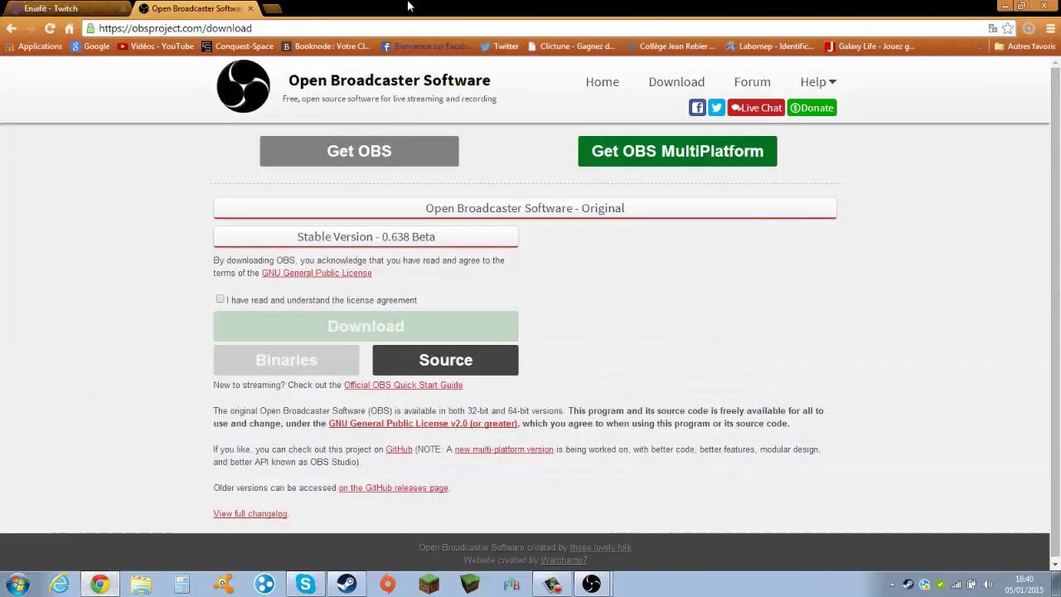
left_click(119, 7)
left_click(227, 28)
key("Return")
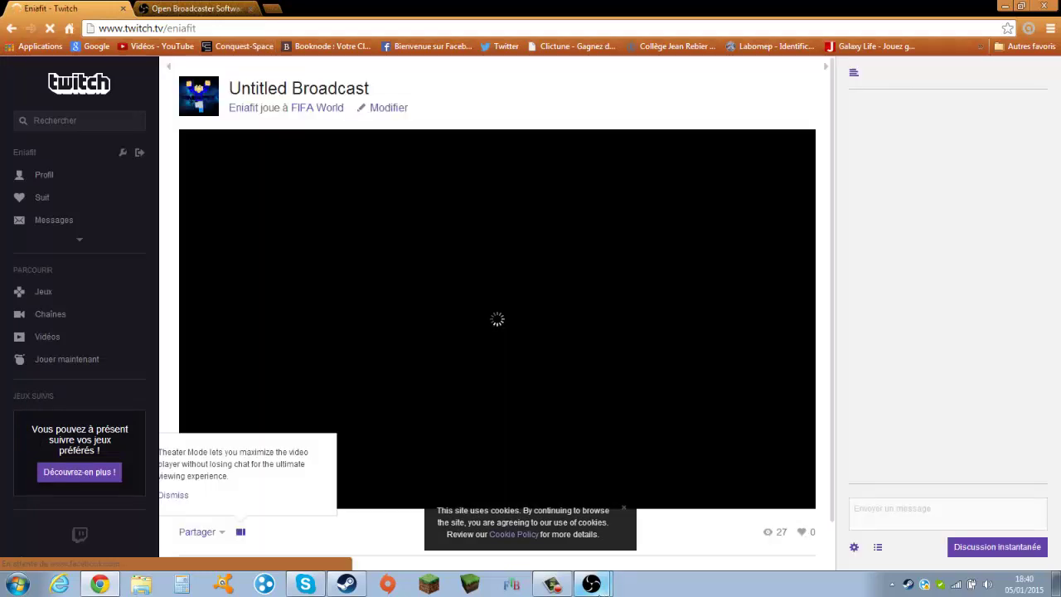
Step: Switch back to Open Broadcaster Software, stop the test, and start the live stream, dismissing the file warning
mouse_move(591, 585)
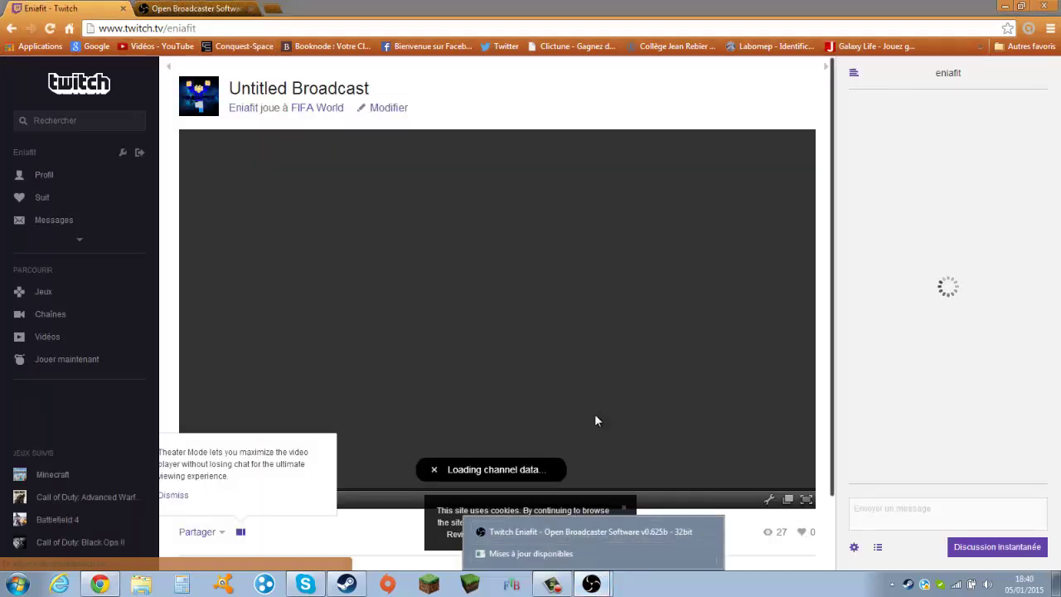
left_click(562, 531)
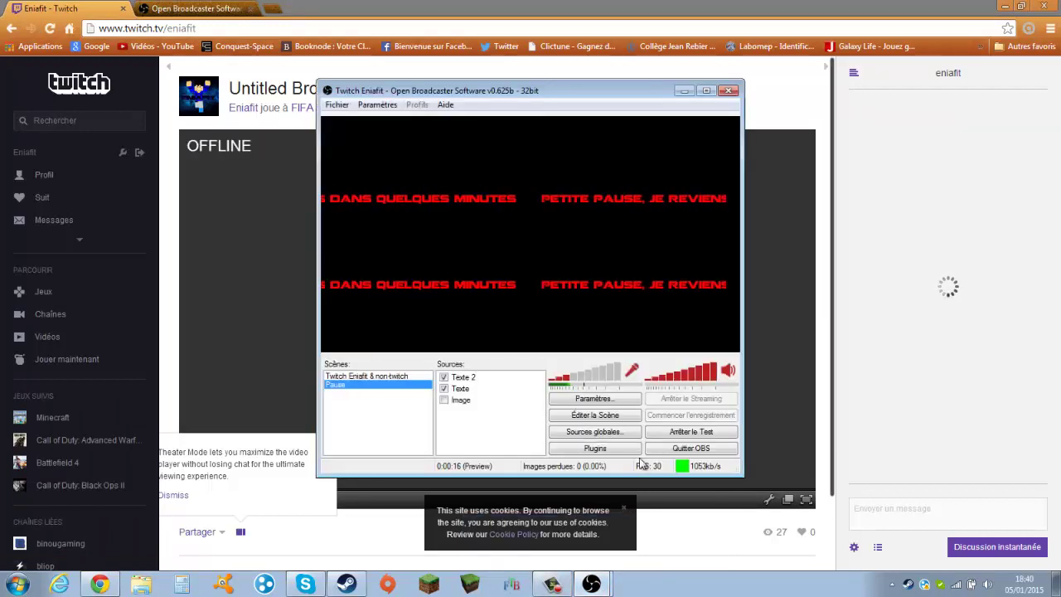
left_click(678, 432)
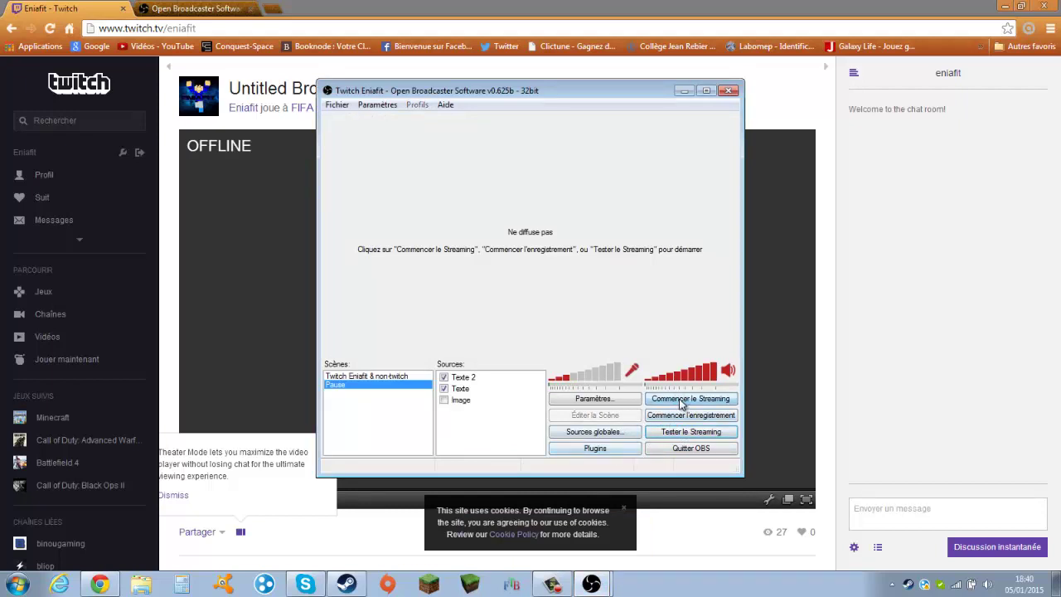
left_click(672, 413)
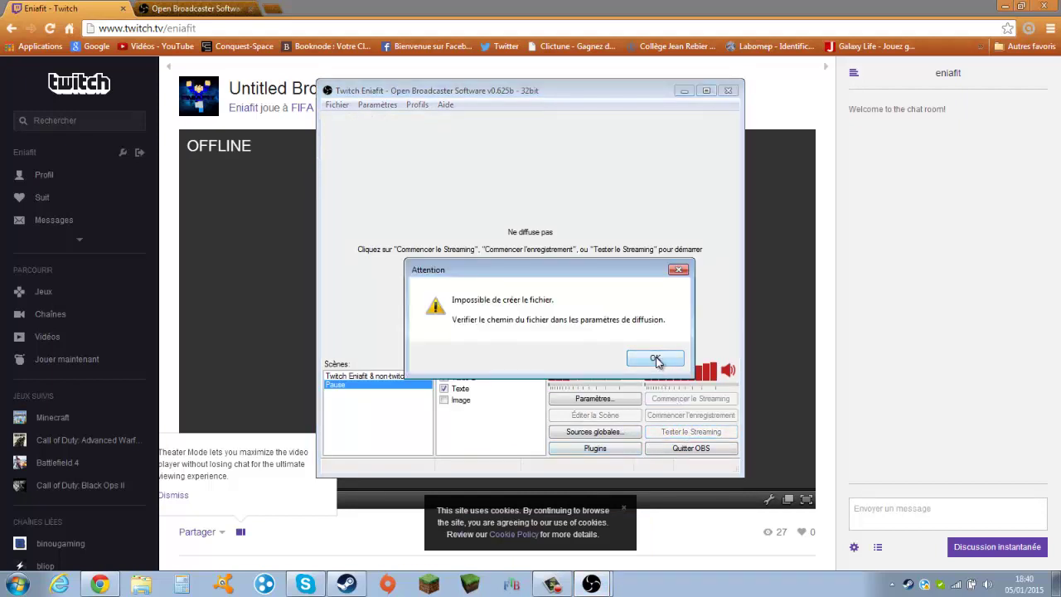
left_click(656, 359)
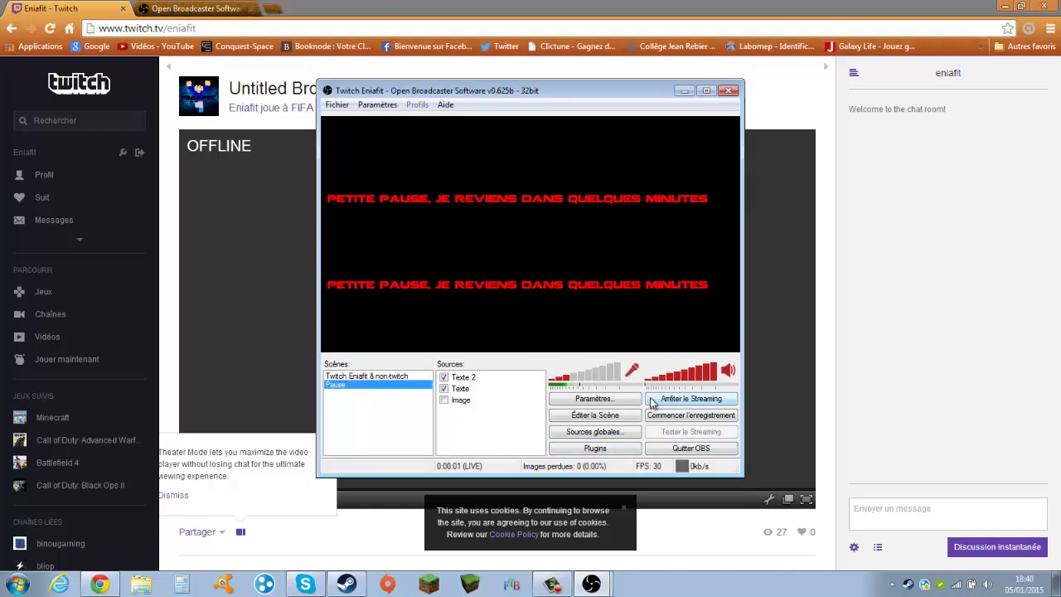
Step: Switch the live stream to the Twitch scene and reload the Twitch channel page in the browser
left_click(389, 376)
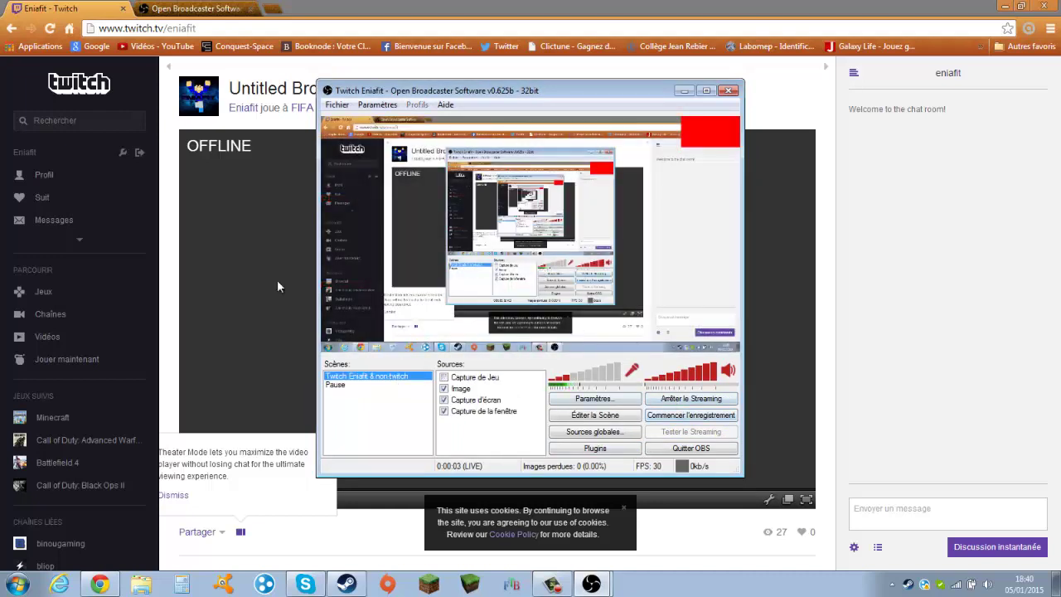
left_click(231, 28)
key("Return")
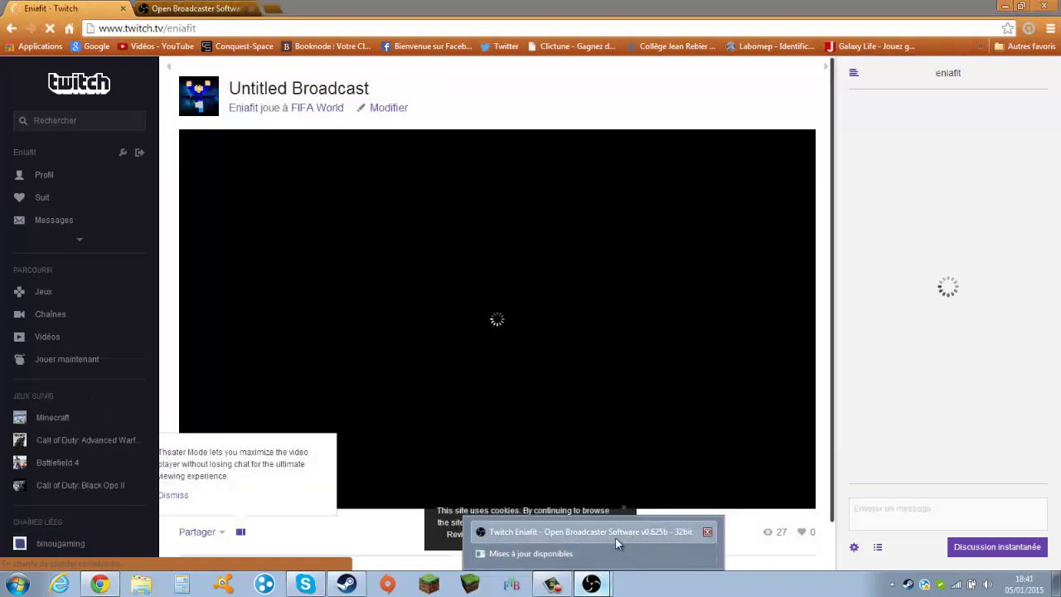
Step: Check the live stream in Open Broadcaster Software and on the Twitch channel page, and dismiss the page's cookie notice
left_click(615, 537)
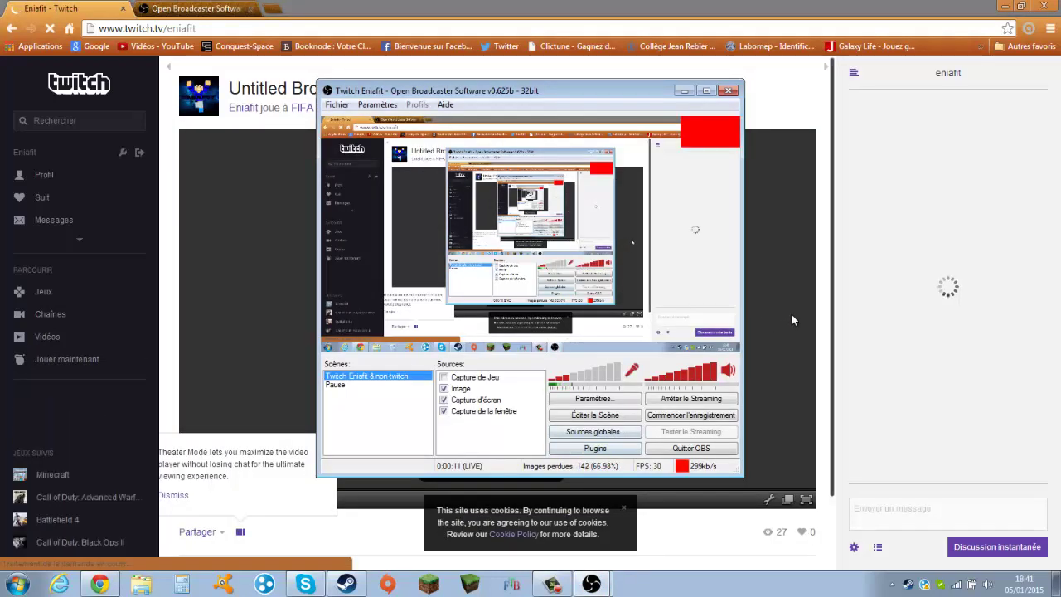
left_click(791, 319)
mouse_move(591, 584)
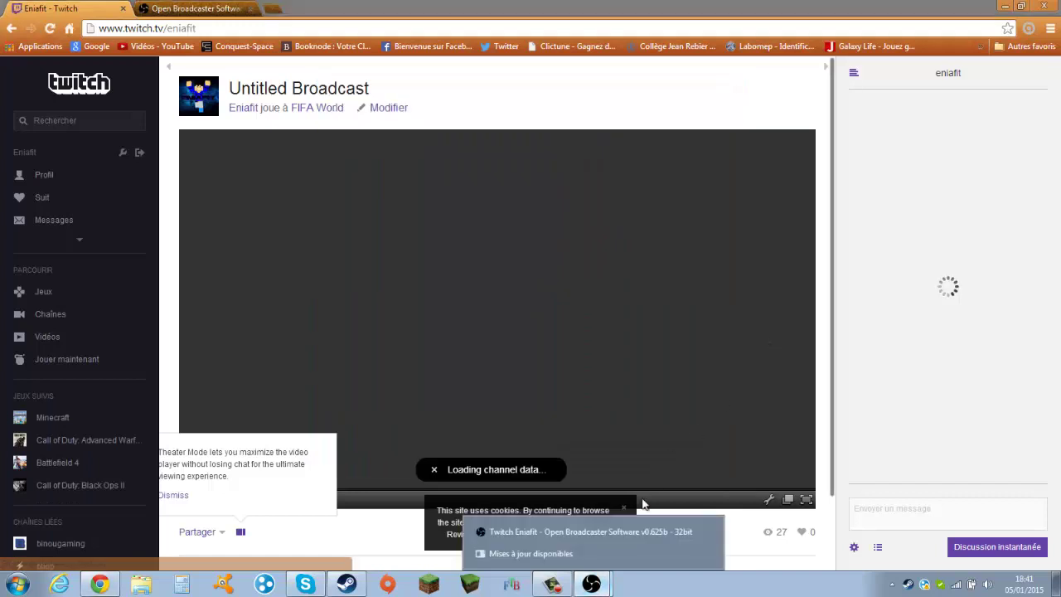
left_click(619, 536)
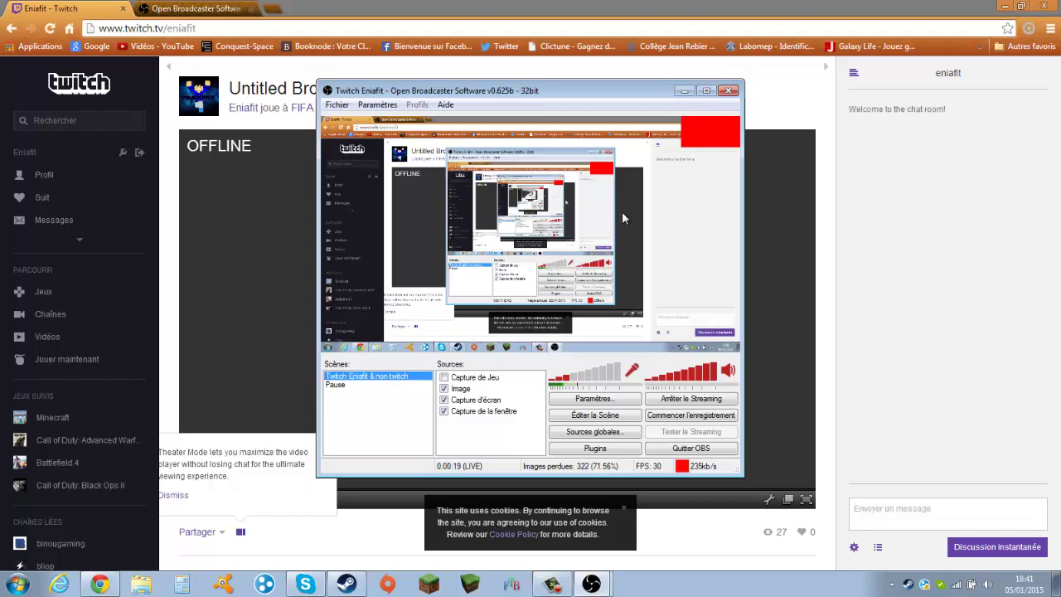
left_click(805, 219)
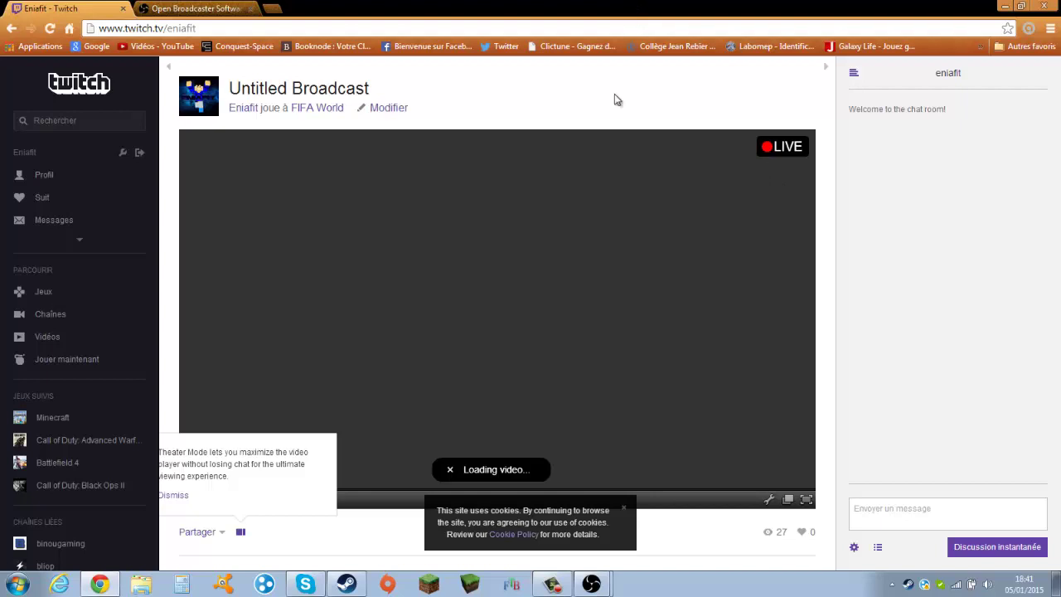
left_click(623, 506)
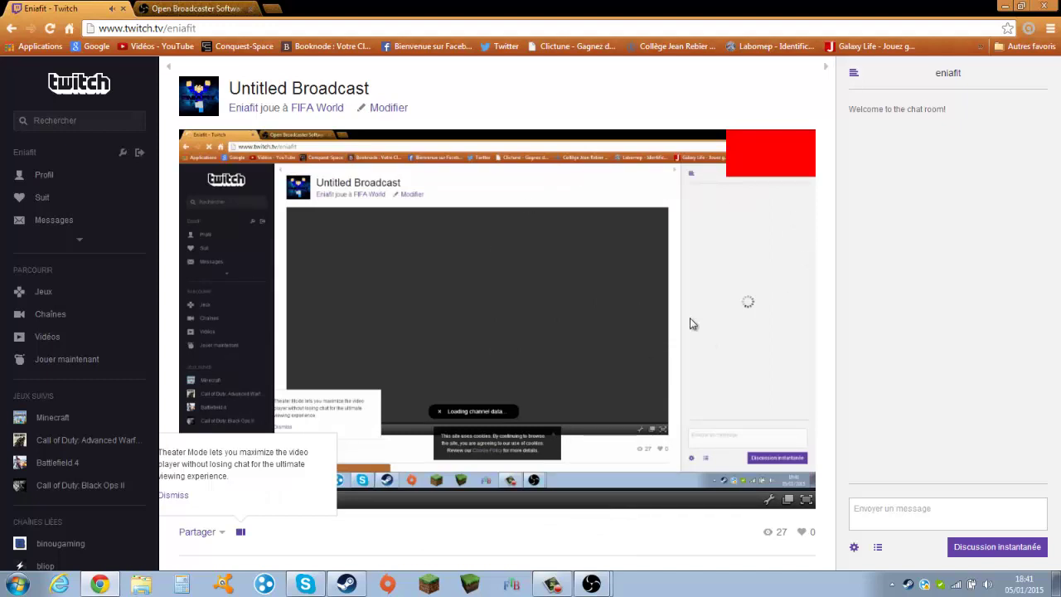
Step: Switch to Open Broadcaster Software, hide the Image source in the Twitch scene, and enable the Capture de Jeu source
mouse_move(599, 572)
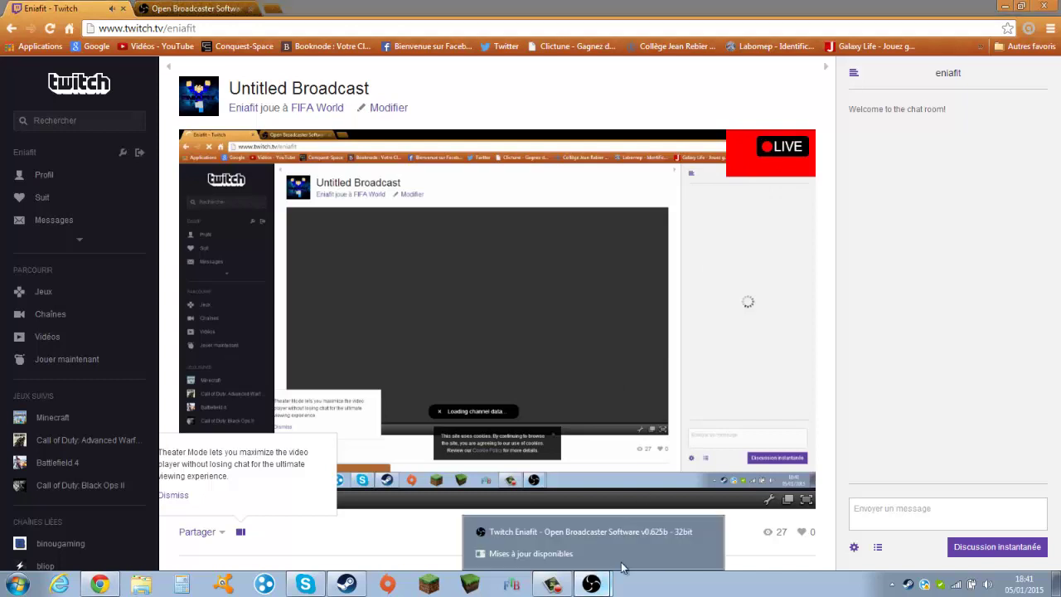
left_click(598, 534)
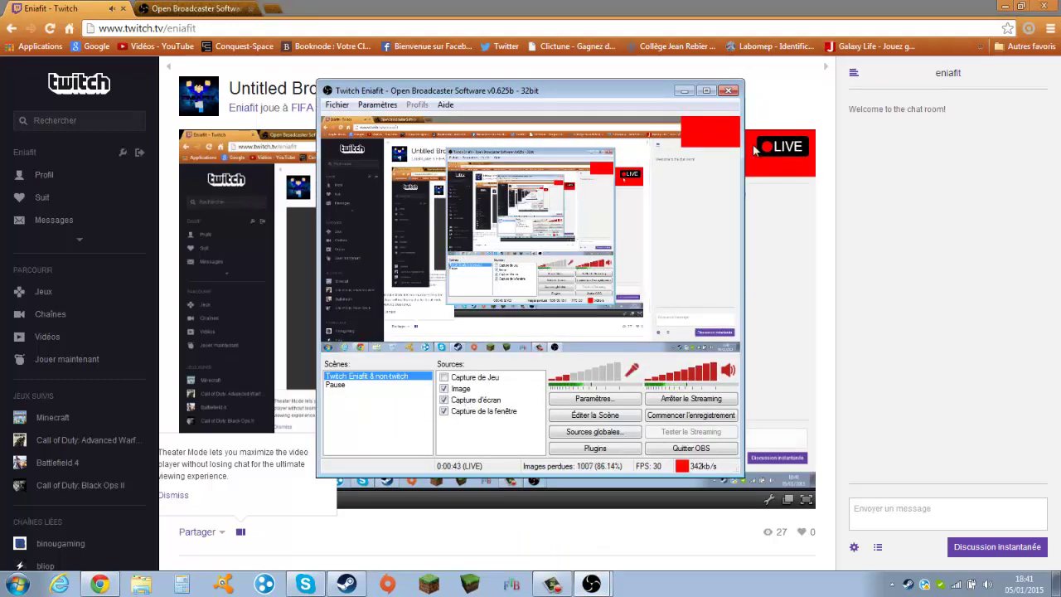
left_click(444, 388)
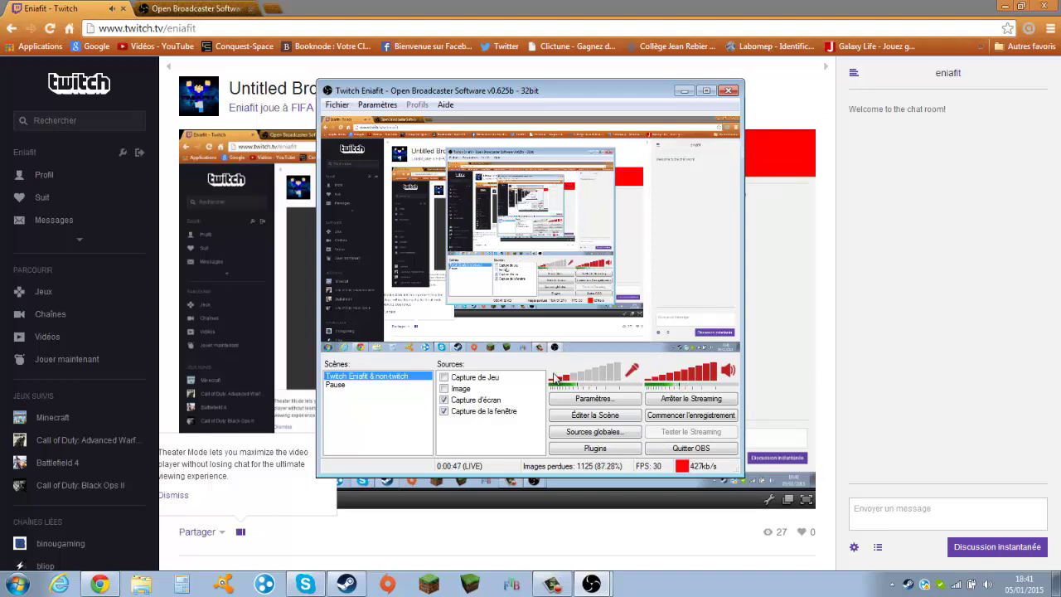
left_click(796, 277)
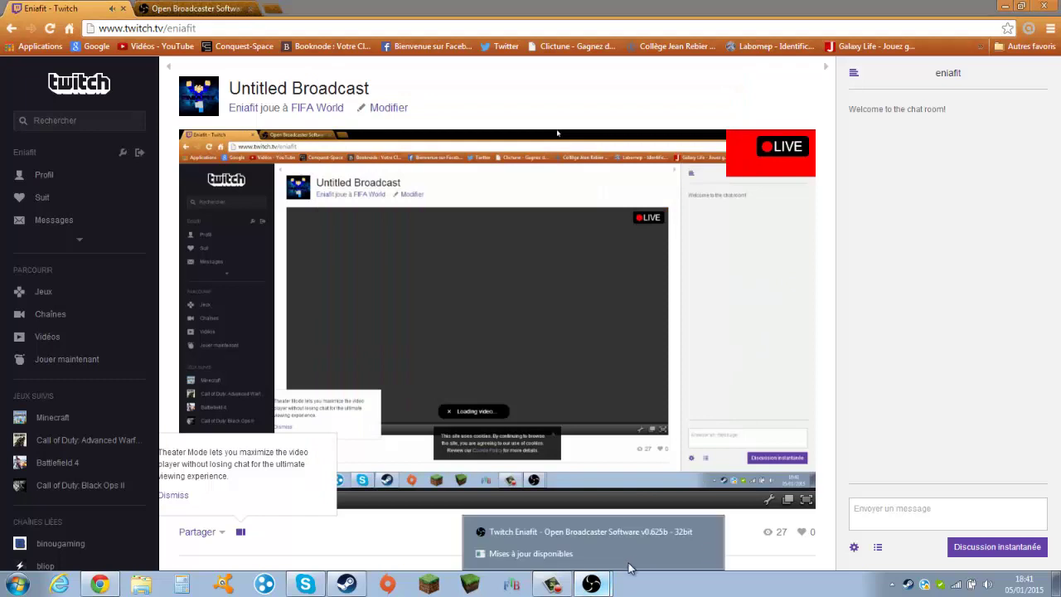
left_click(602, 538)
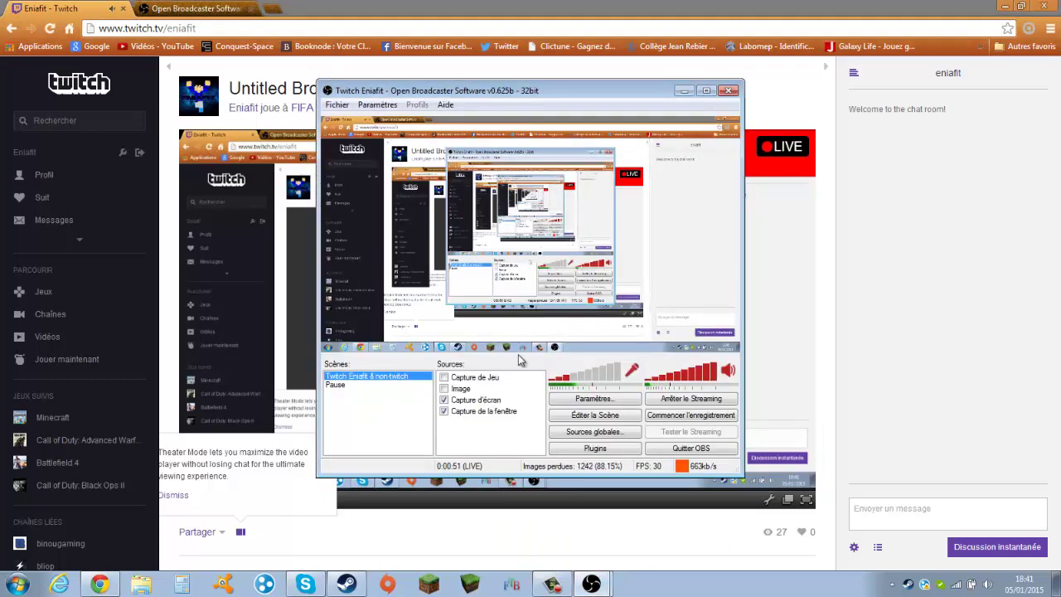
left_click(446, 379)
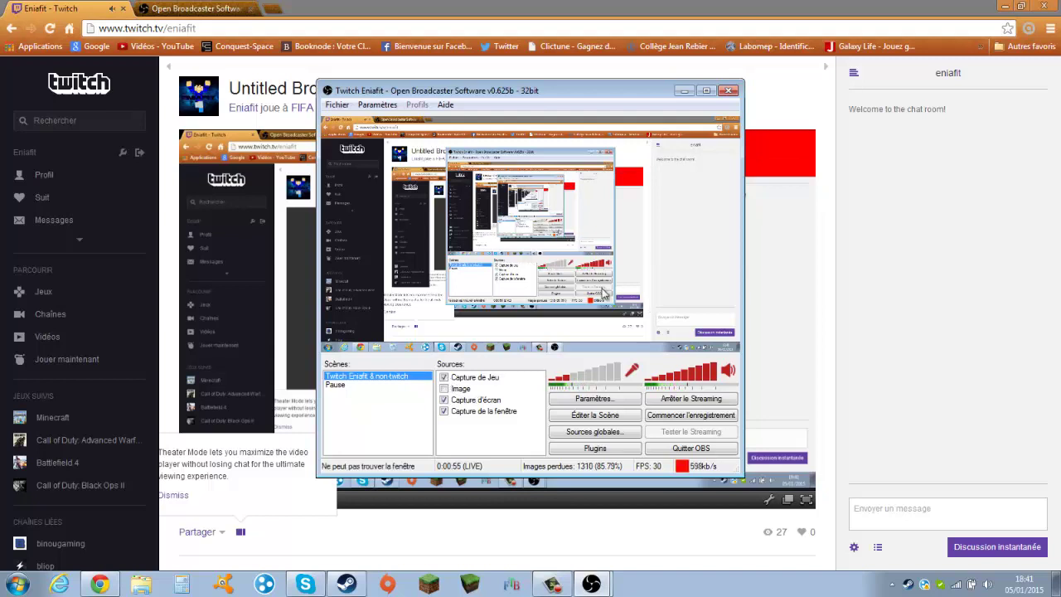
Step: Stop the live stream and close Open Broadcaster Software, returning to the desktop
left_click(697, 400)
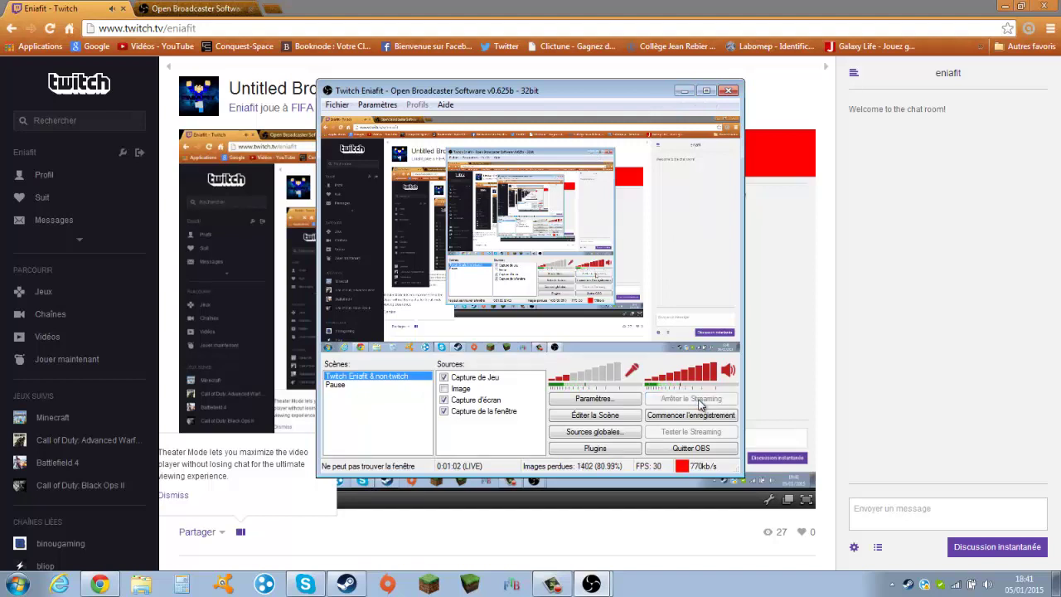
left_click(727, 90)
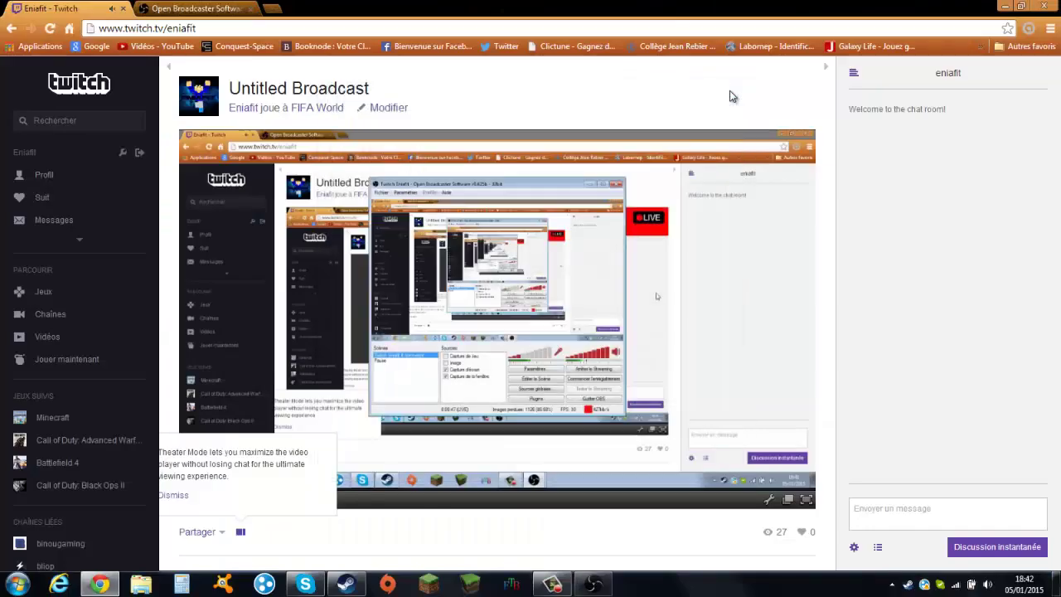
left_click(1006, 8)
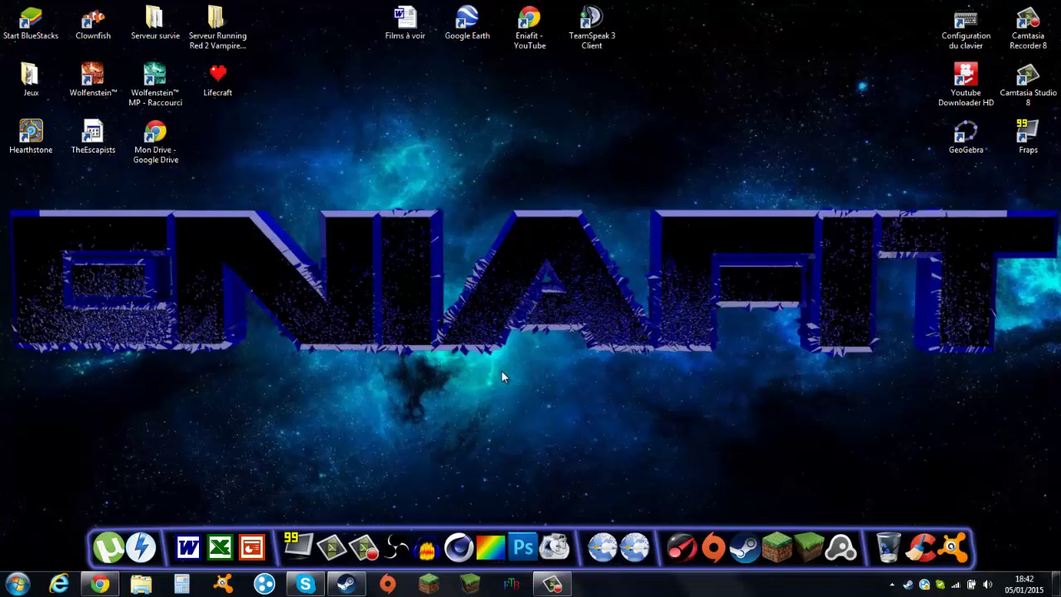
Step: Reopen the Chrome window, close the Twitch channel page, and minimize the browser
left_click(99, 584)
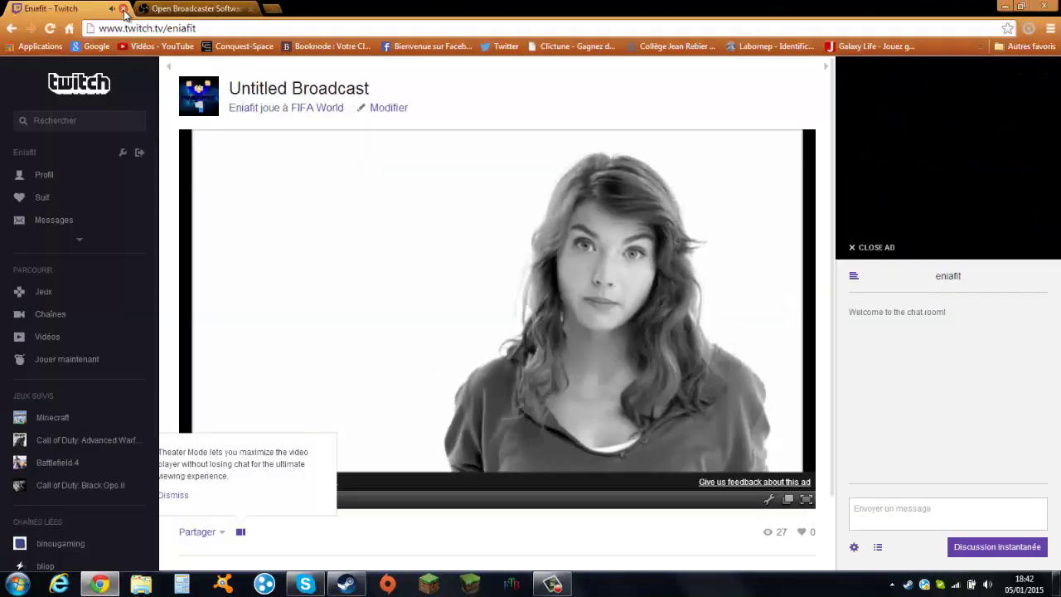
left_click(123, 8)
left_click(1004, 5)
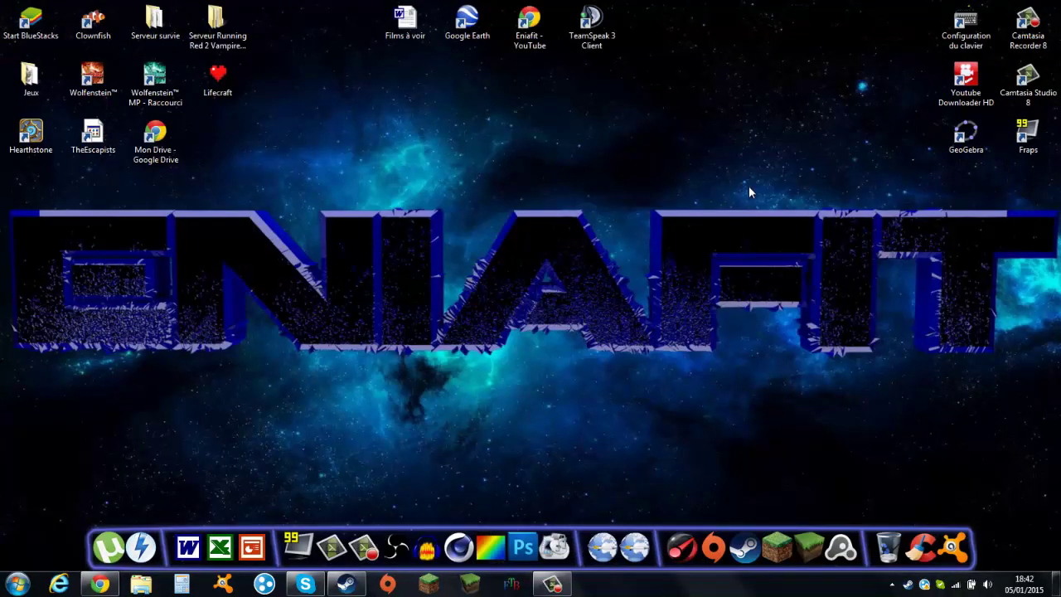